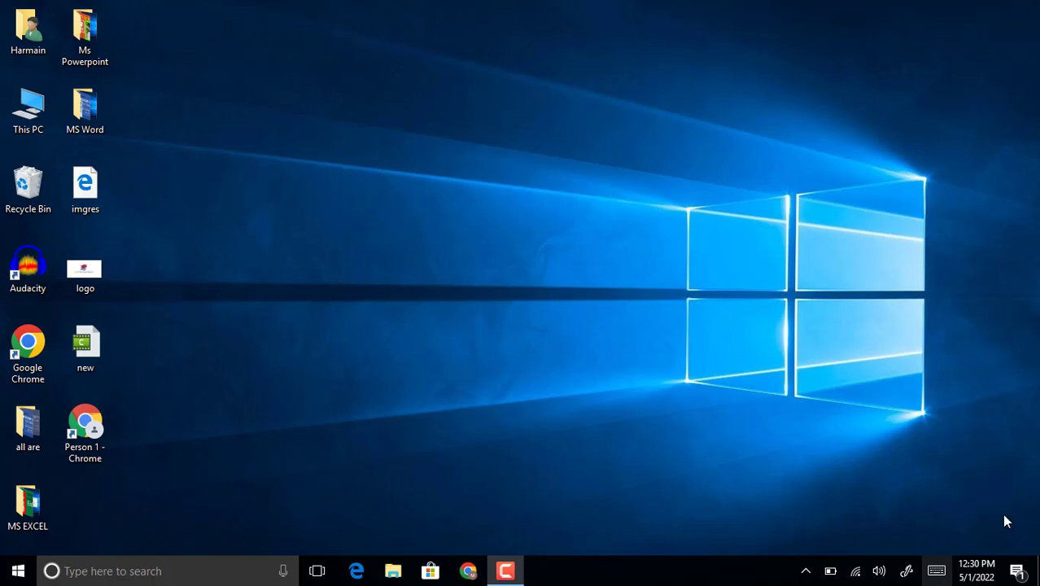
right_click(579, 244)
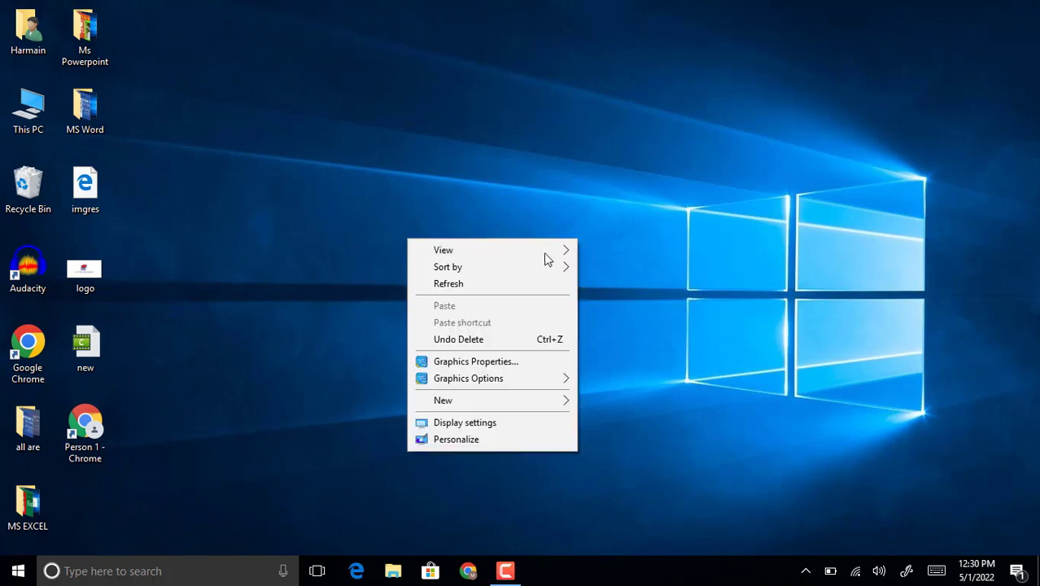
click(525, 286)
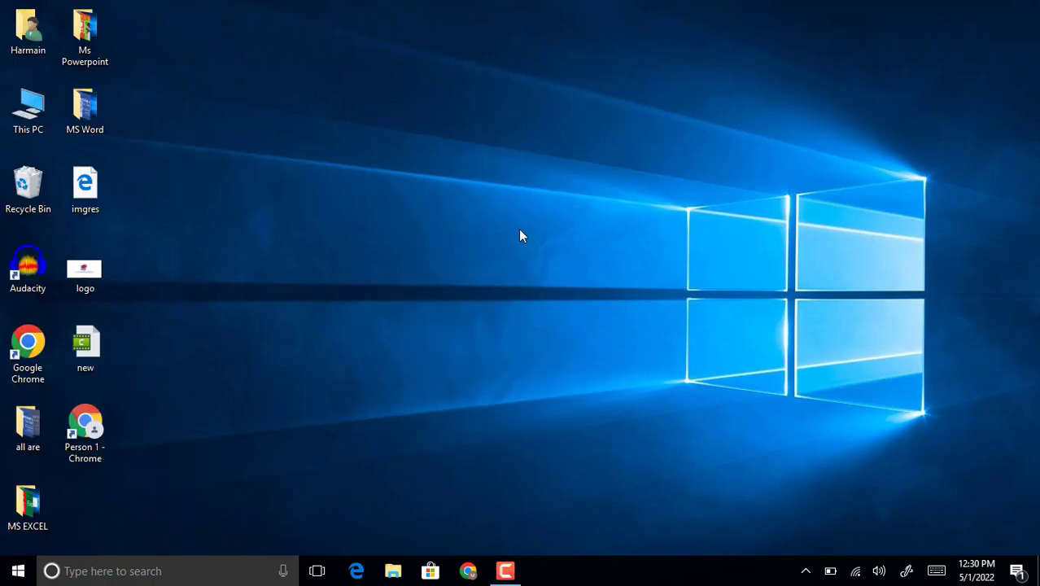
right_click(519, 229)
click(495, 274)
right_click(491, 260)
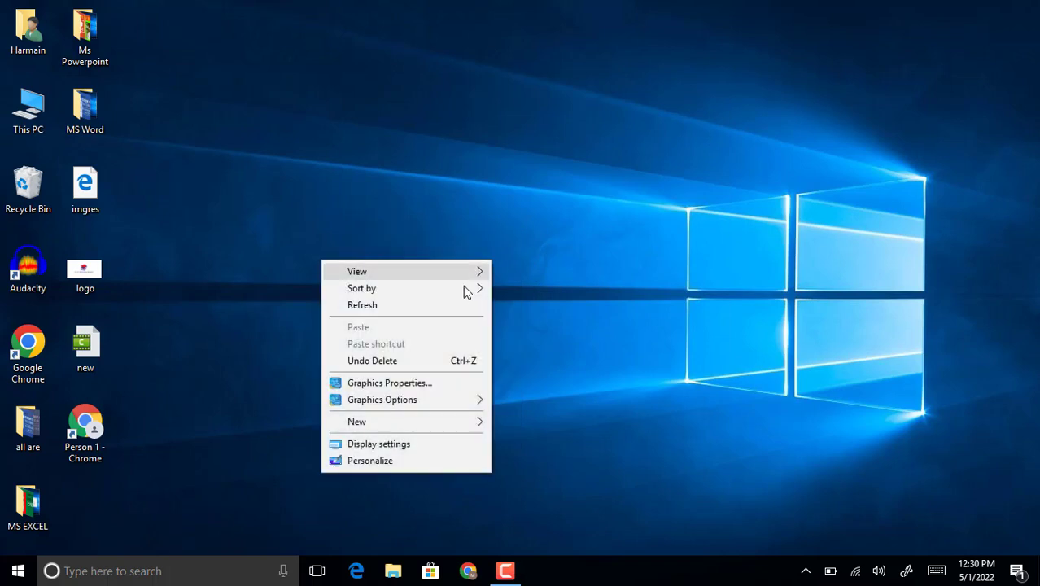
click(454, 308)
right_click(547, 214)
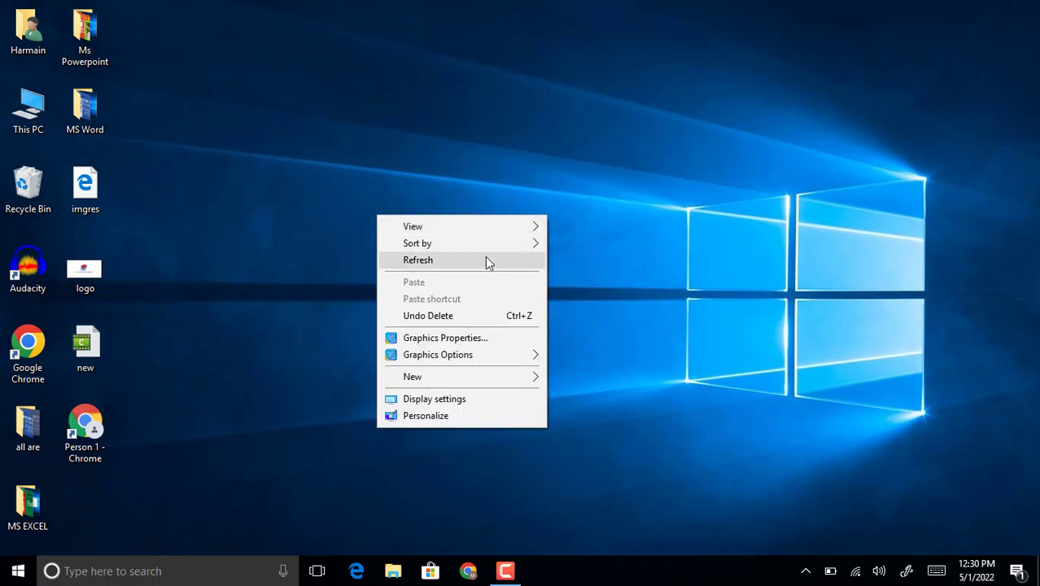
click(485, 260)
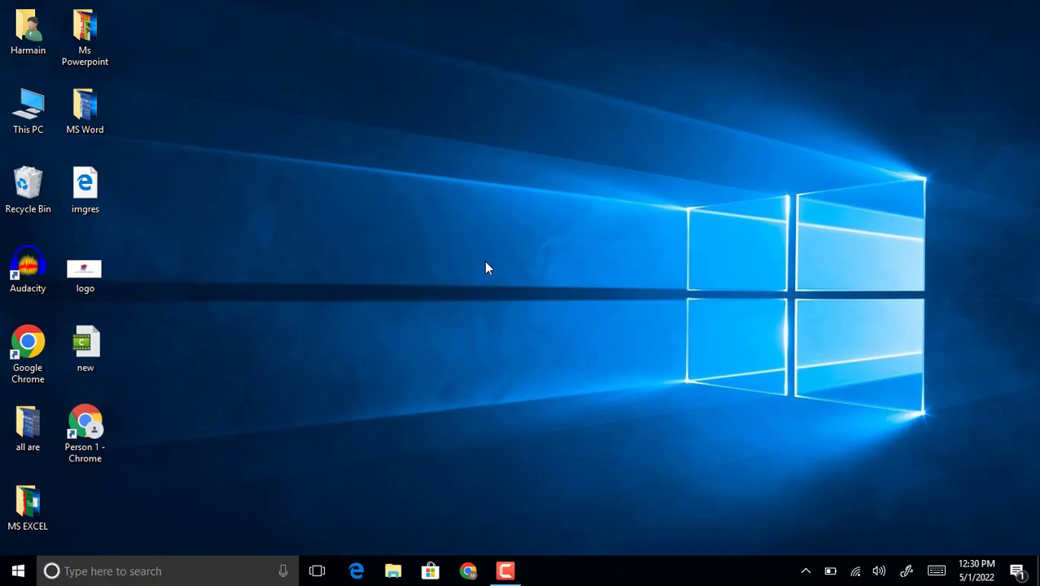
Launch Word from the Run dialog, dismiss the activation wizard, and create a blank document
key(super+r)
key(Return)
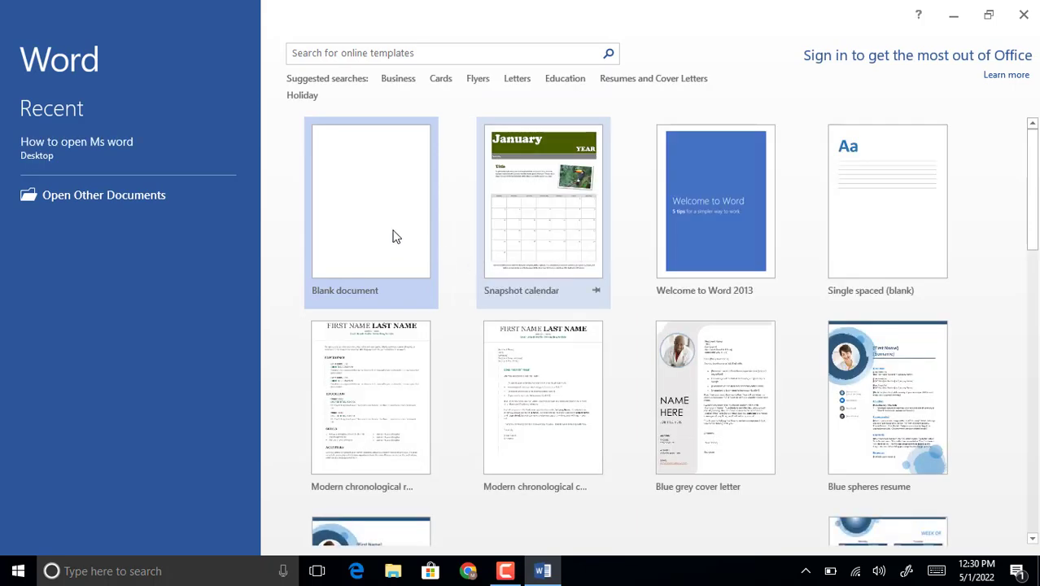
click(669, 434)
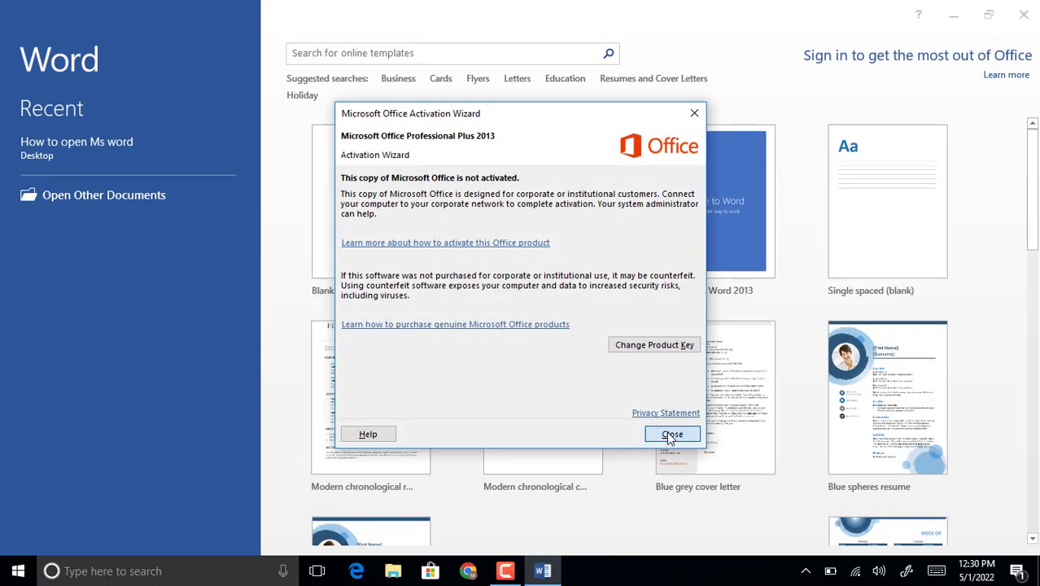
click(399, 231)
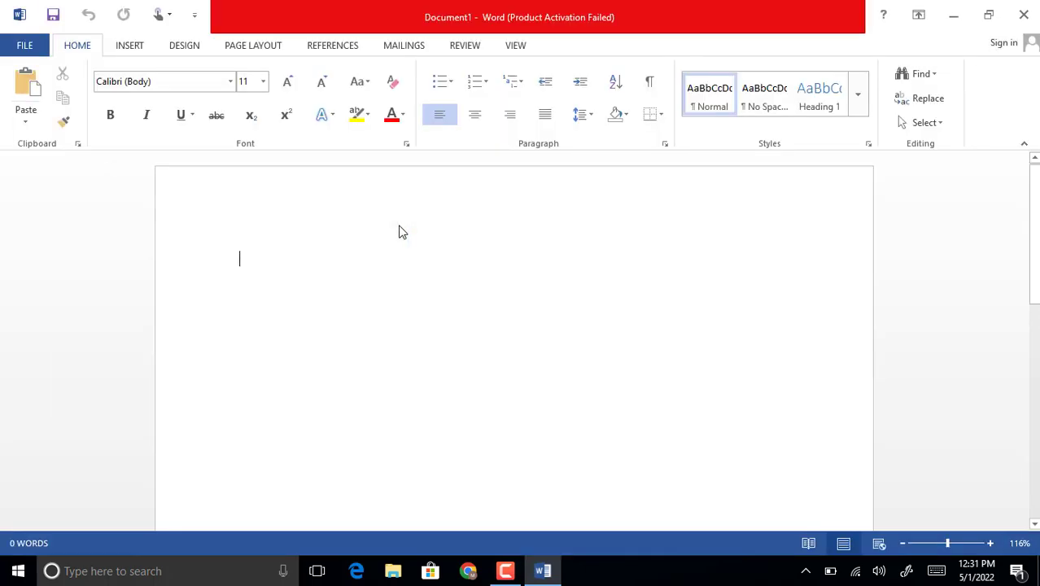
Leave the first line empty and generate sample paragraphs on the second line with =rand()
key(Return)
text(=ran)
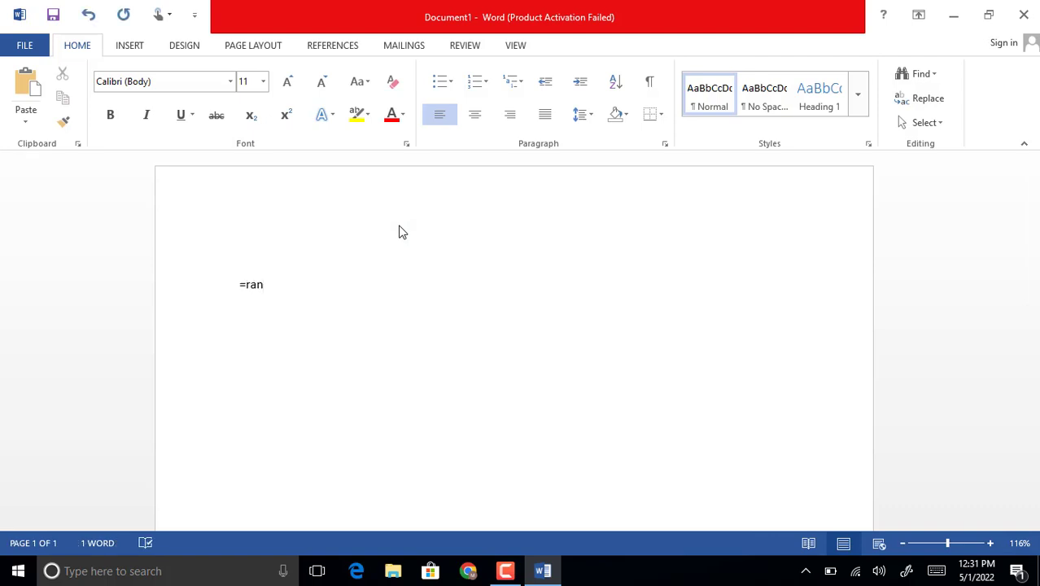
text(d())
key(Return)
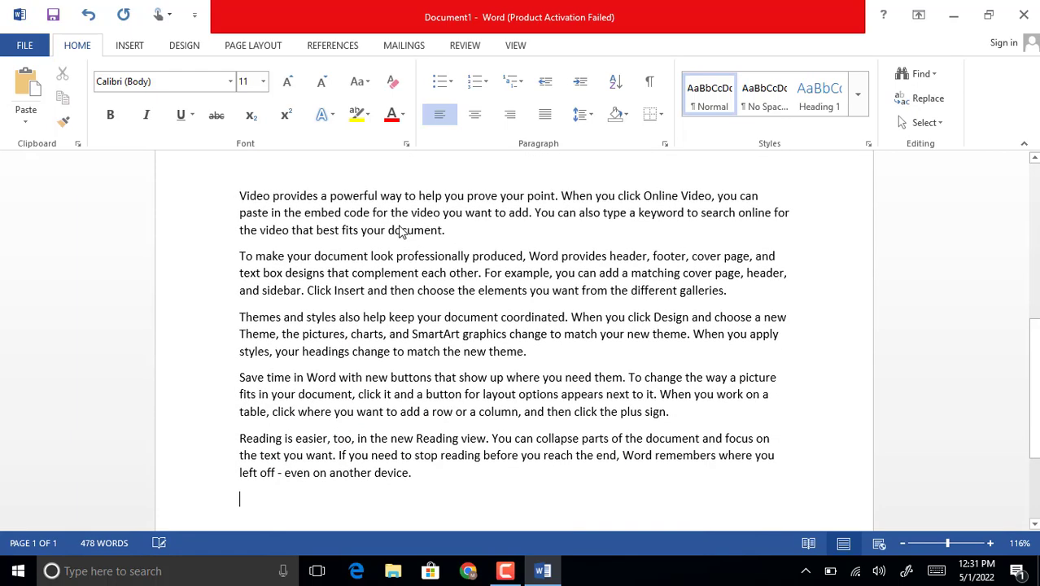
Enter the heading "Ali Islamic Schooling System" on the empty first line above the sample paragraphs
key(Up)
key(Up)
key(Up)
key(Up)
key(Up)
key(Up)
key(Up)
key(Up)
key(Up)
key(Up)
key(Up)
key(Up)
key(Up)
key(Up)
key(Up)
key(Up)
key(Up)
key(Up)
key(Up)
key(Up)
key(Up)
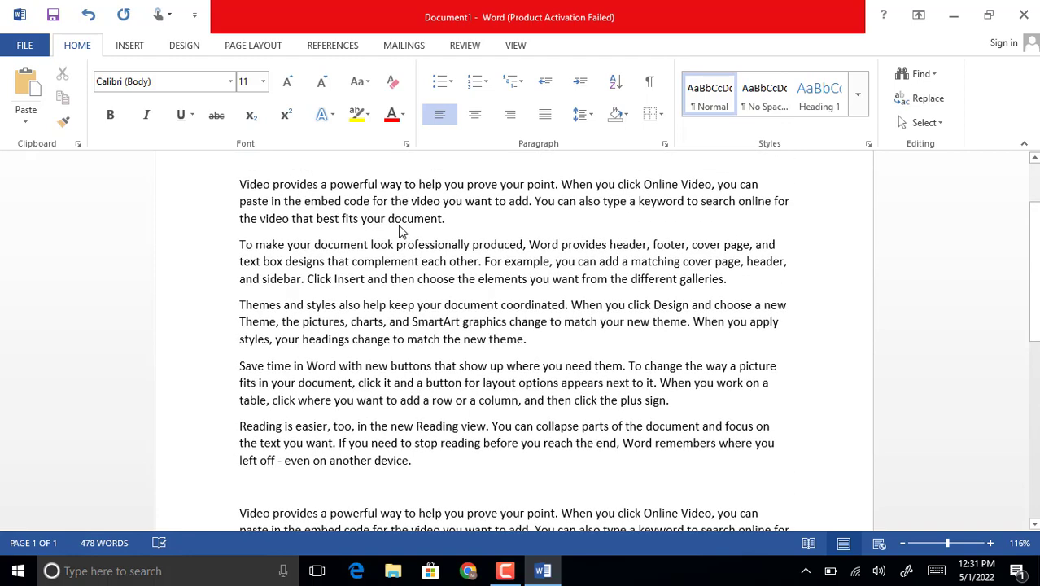
scroll(130, 375, up, 2)
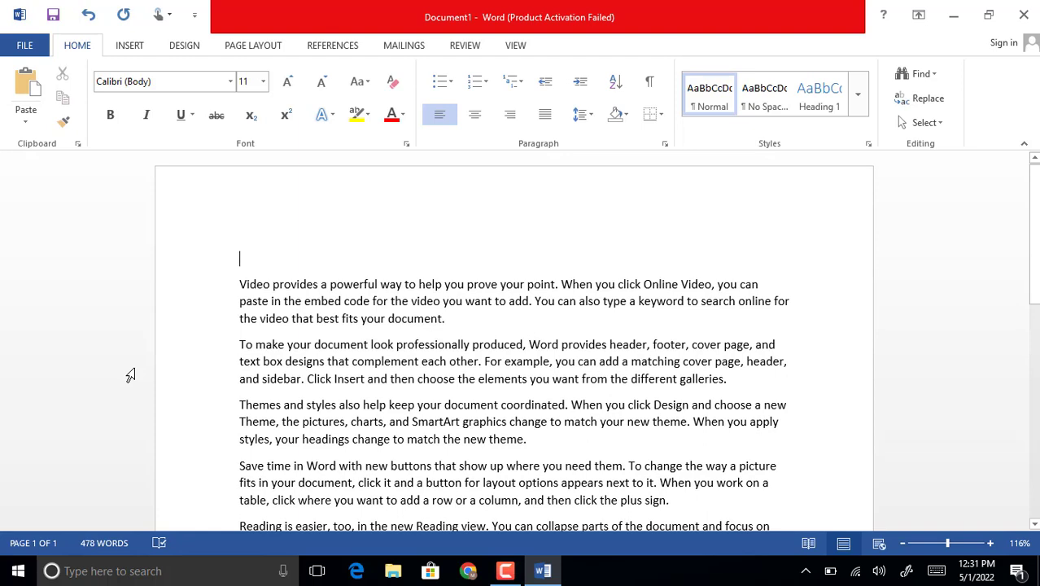
text(Ali I)
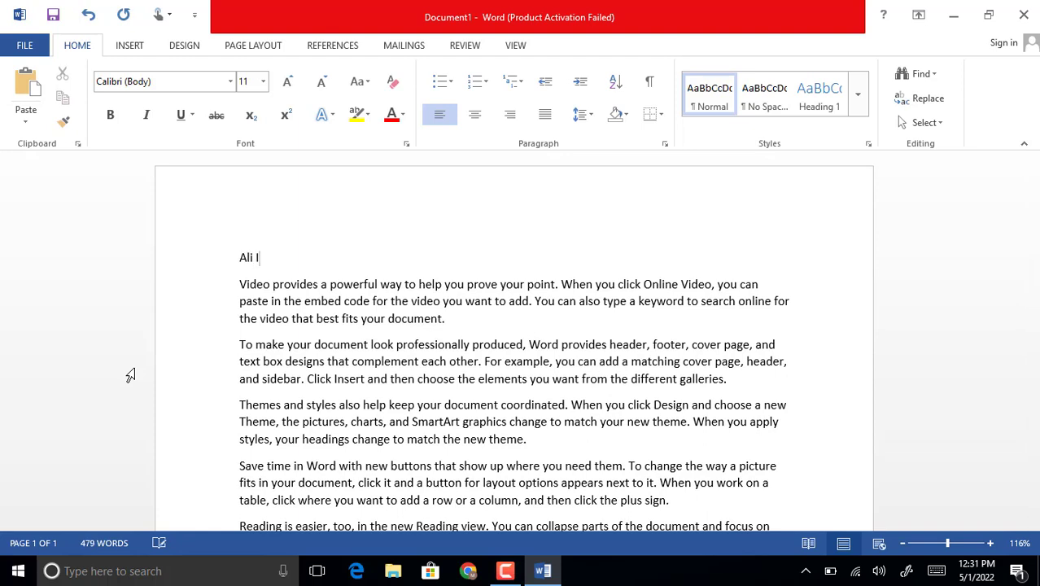
text(slamic Schooling S)
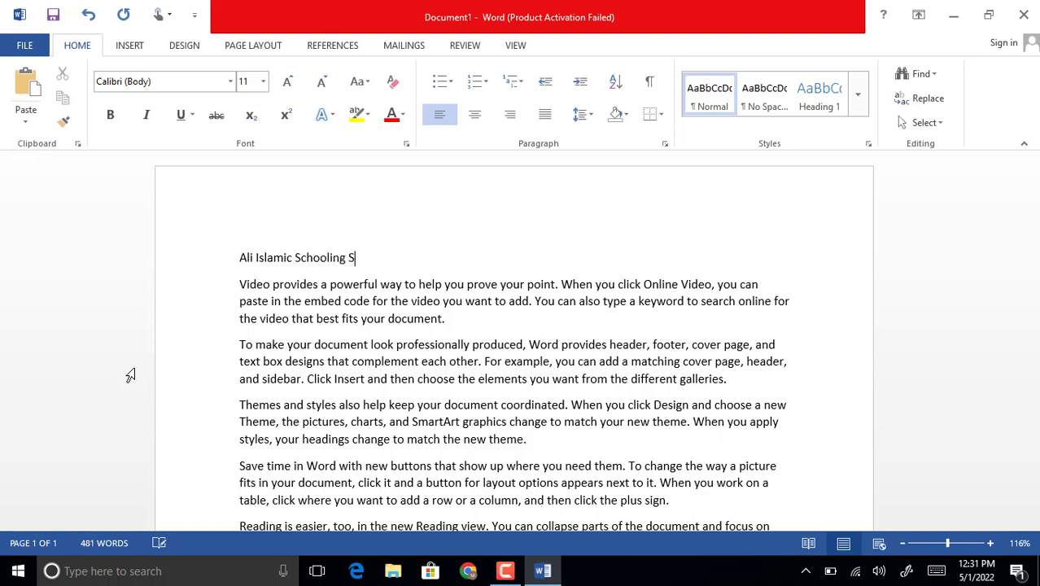
text(ystem)
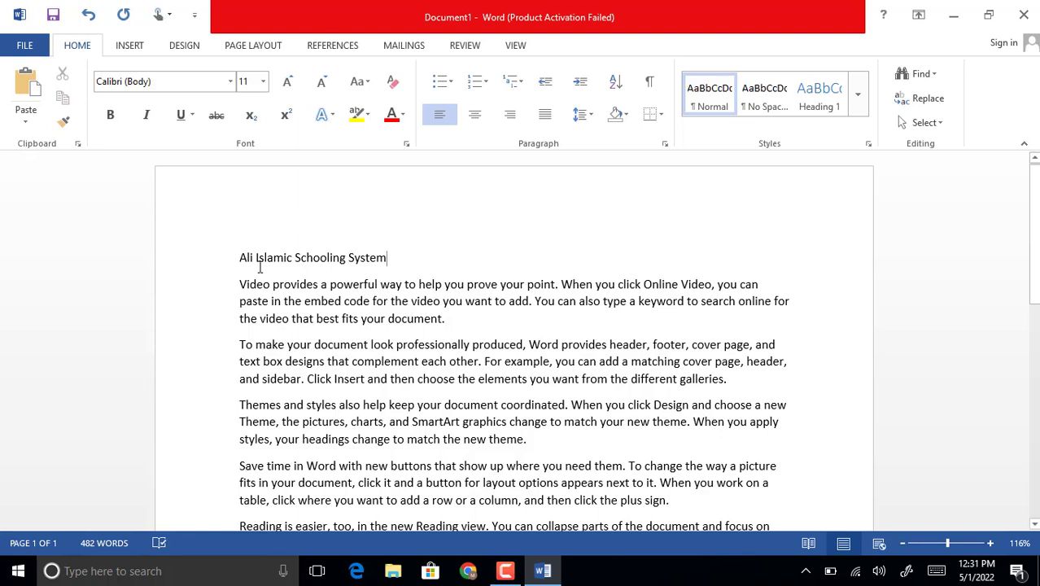
Select the whole heading line and increase its font size to 32
click(218, 263)
key(ctrl+c)
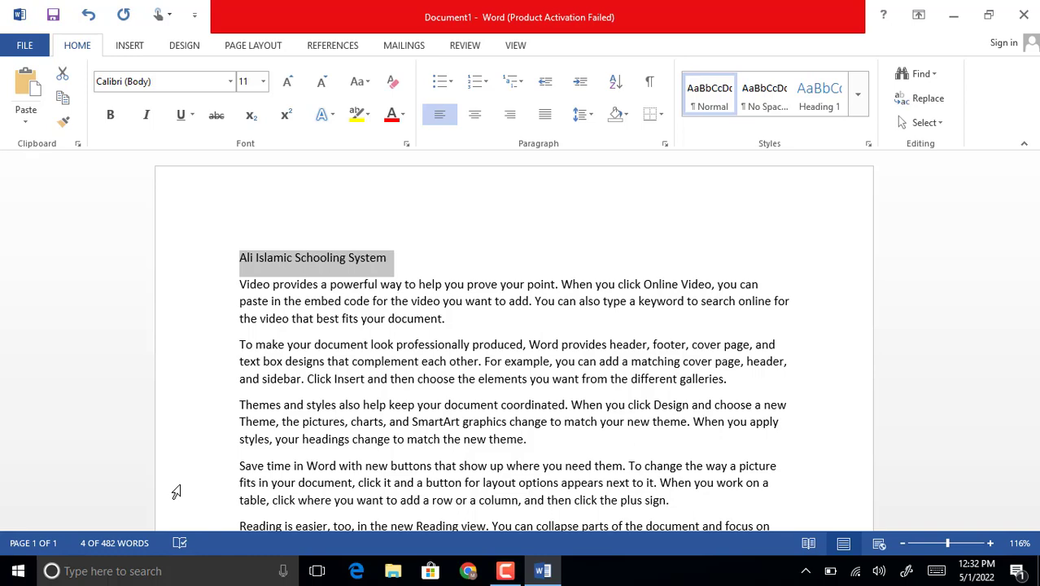
key(ctrl+bracketright)
key(ctrl+bracketright)
key(ctrl+bracketright)
key(ctrl+bracketright)
key(ctrl+bracketright)
key(ctrl+bracketright)
key(ctrl+bracketright)
key(ctrl+bracketright)
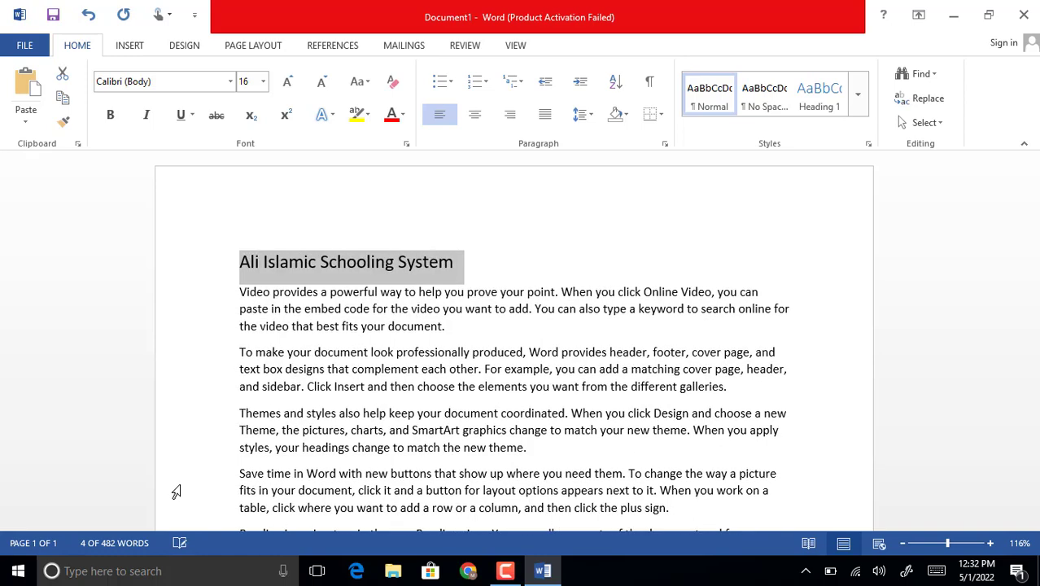
key(ctrl+bracketright)
key(ctrl+bracketright)
key(ctrl+bracketright)
key(ctrl+bracketright)
key(ctrl+bracketright)
key(ctrl+bracketright)
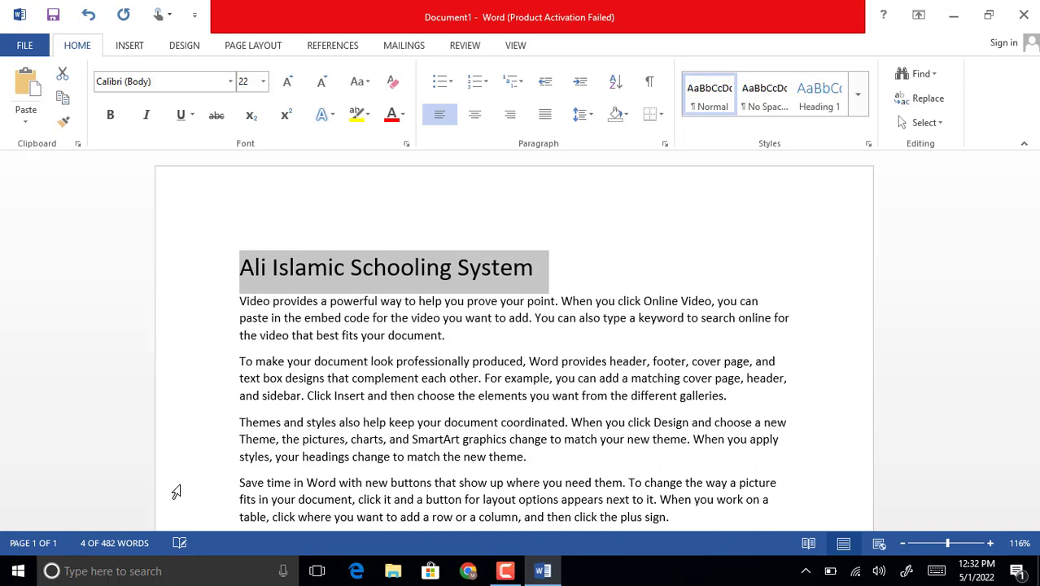
key(ctrl+bracketright)
key(ctrl+bracketright)
key(ctrl+bracketright)
key(ctrl+bracketright)
key(ctrl+bracketright)
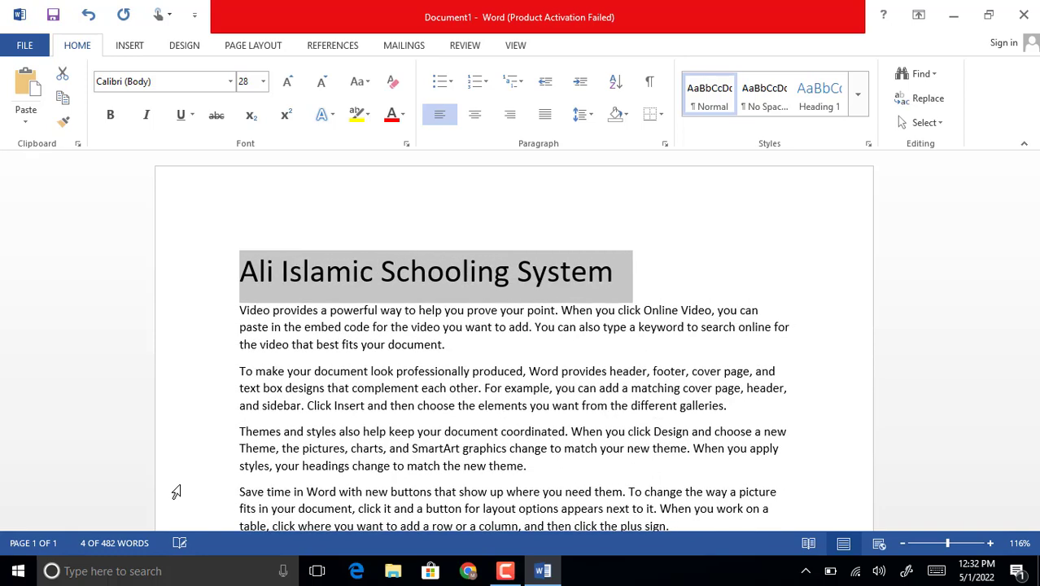
key(ctrl+bracketright)
key(ctrl+bracketright)
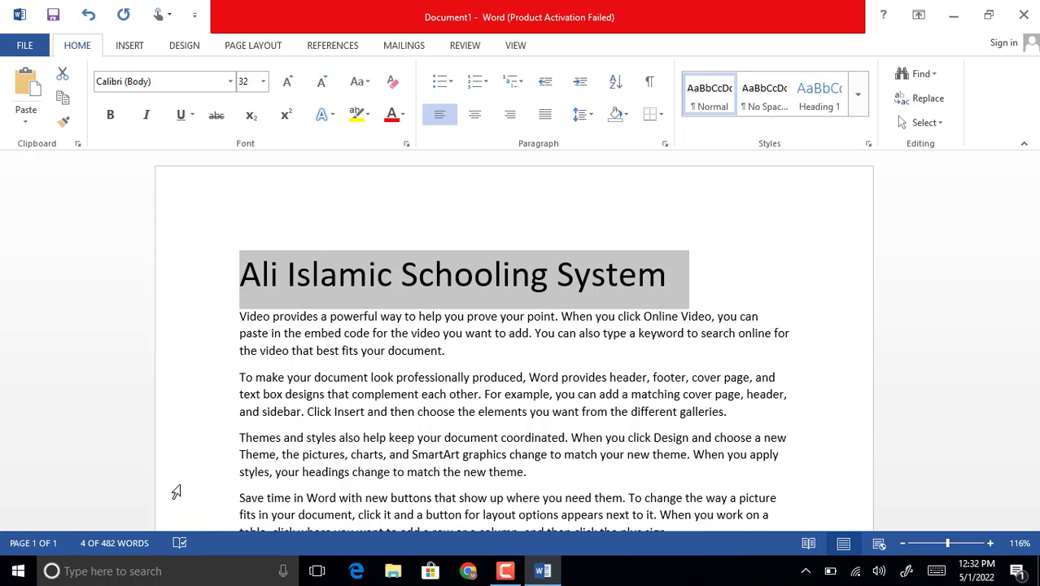
Make the selected heading bold and underlined
key(ctrl+b)
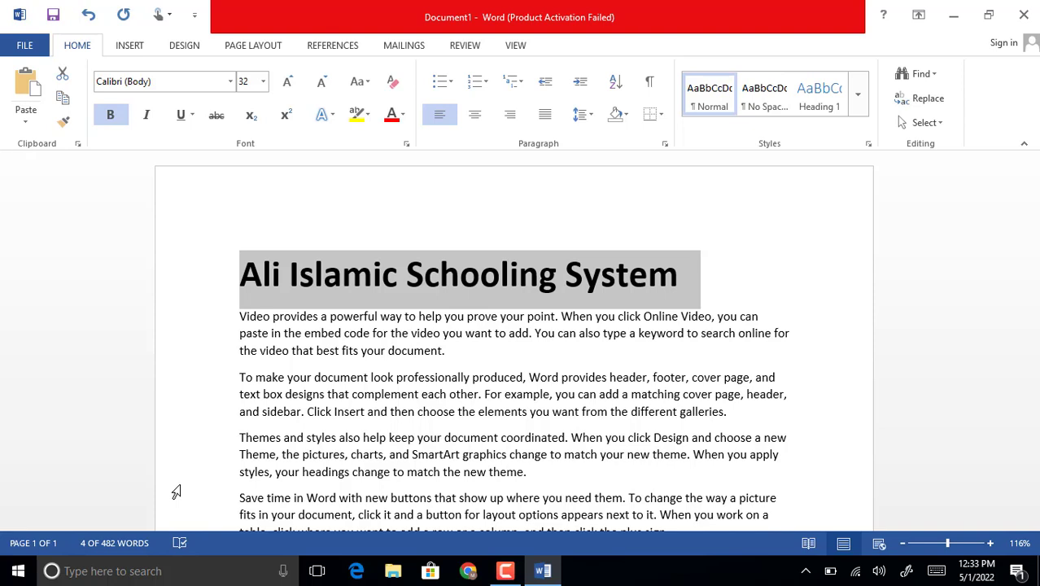
key(ctrl+u)
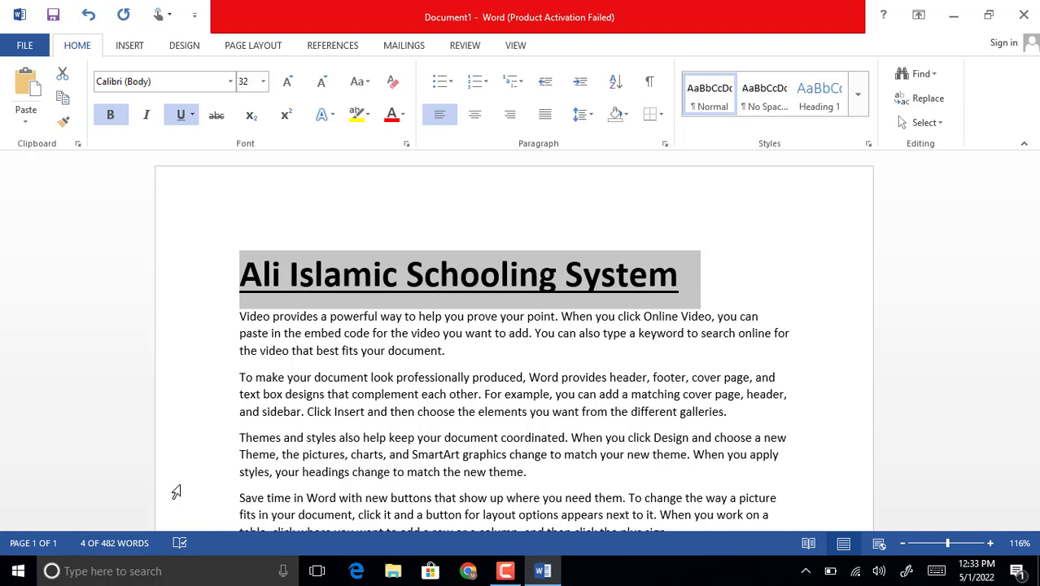
Try italic formatting on the heading and switch it back off
key(ctrl+i)
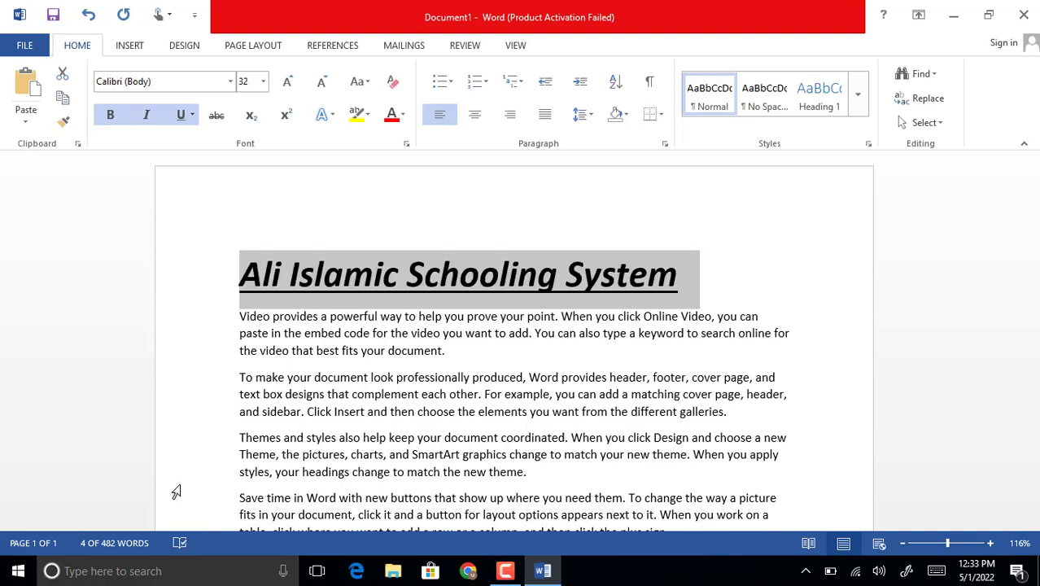
key(ctrl+i)
key(ctrl+i)
key(ctrl+i)
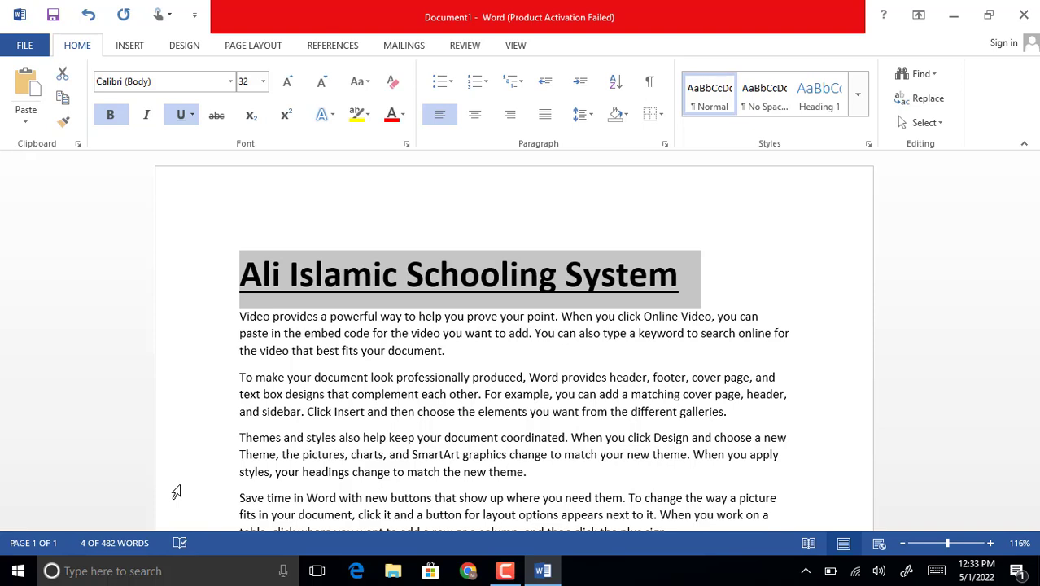
Reduce the heading's font size step by step to small text
key(ctrl+bracketleft)
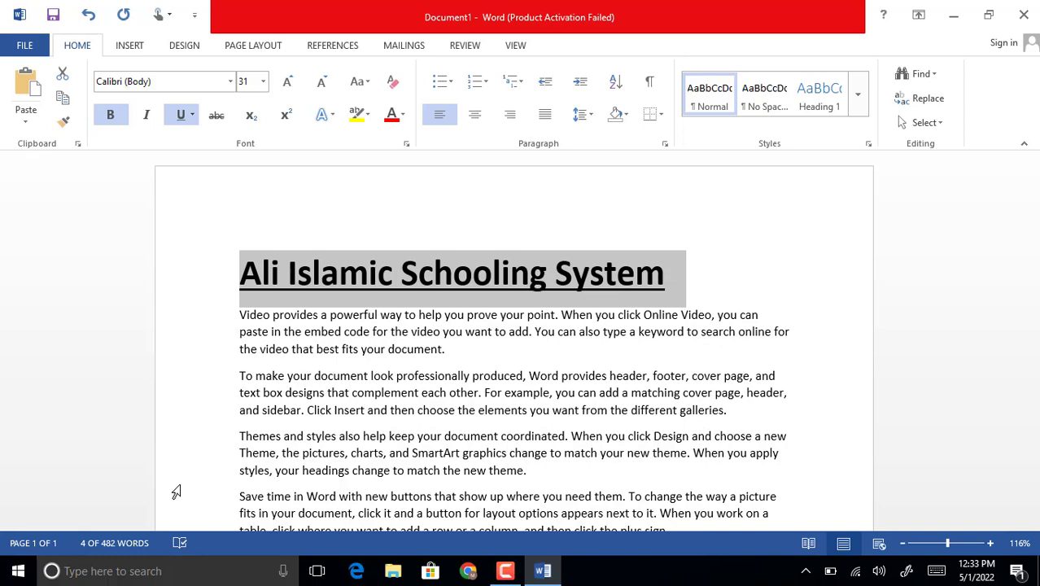
key(ctrl+bracketleft)
key(ctrl+bracketleft)
key(ctrl+bracketleft)
key(ctrl+bracketleft)
key(ctrl+bracketleft)
key(ctrl+bracketleft)
key(ctrl+bracketleft)
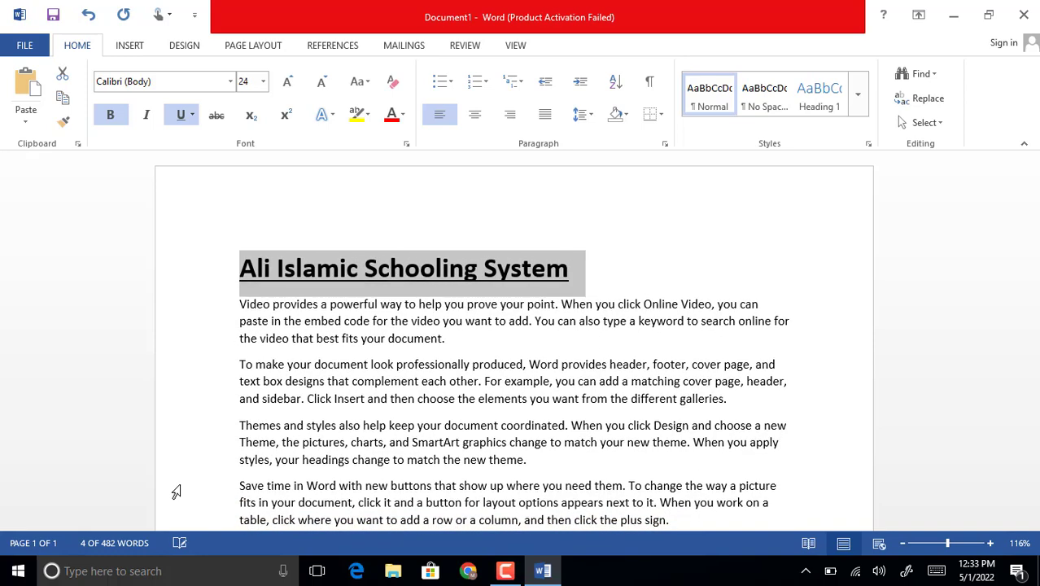
key(ctrl+bracketleft)
key(ctrl+bracketleft)
key(ctrl+bracketleft)
key(ctrl+bracketleft)
key(ctrl+bracketleft)
key(ctrl+bracketleft)
key(ctrl+bracketleft)
key(ctrl+bracketleft)
key(ctrl+bracketleft)
key(ctrl+bracketleft)
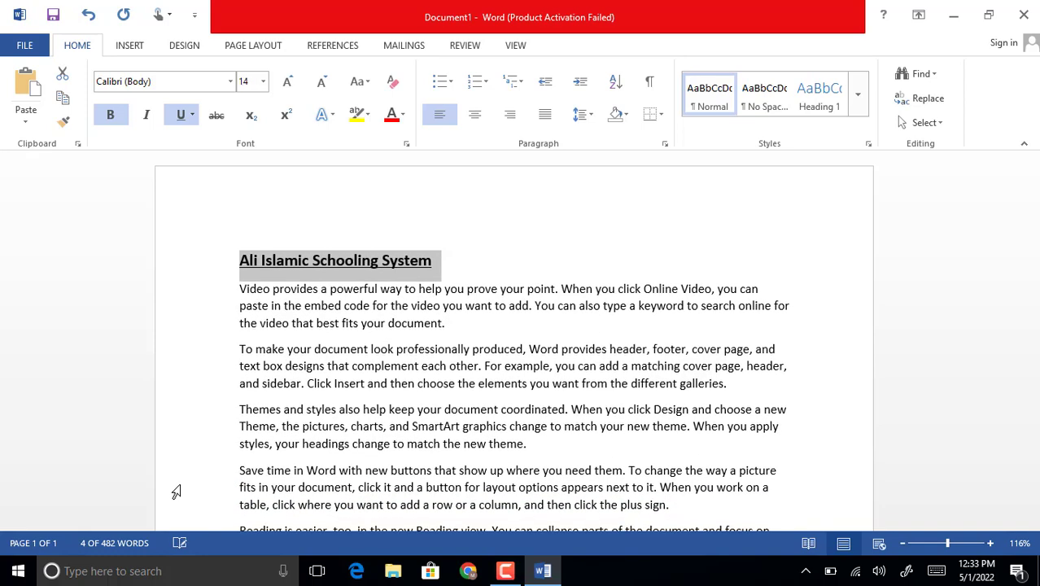
key(ctrl+bracketleft)
key(ctrl+bracketleft)
key(ctrl+bracketleft)
Enlarge the heading's font size step by step to 30
key(ctrl+bracketright)
key(ctrl+bracketright)
key(ctrl+bracketright)
key(ctrl+bracketright)
key(ctrl+bracketright)
key(ctrl+bracketright)
key(ctrl+bracketright)
key(ctrl+bracketright)
key(ctrl+bracketright)
key(ctrl+bracketright)
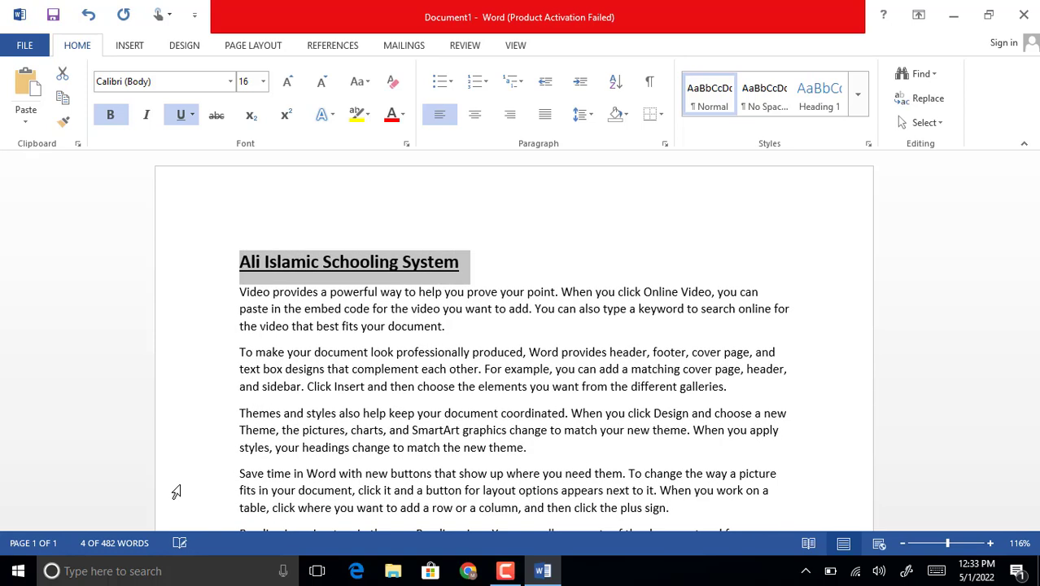
key(ctrl+bracketright)
key(ctrl+bracketright)
key(ctrl+bracketright)
key(ctrl+bracketright)
key(ctrl+bracketright)
key(ctrl+bracketright)
key(ctrl+bracketright)
key(ctrl+bracketright)
key(ctrl+bracketright)
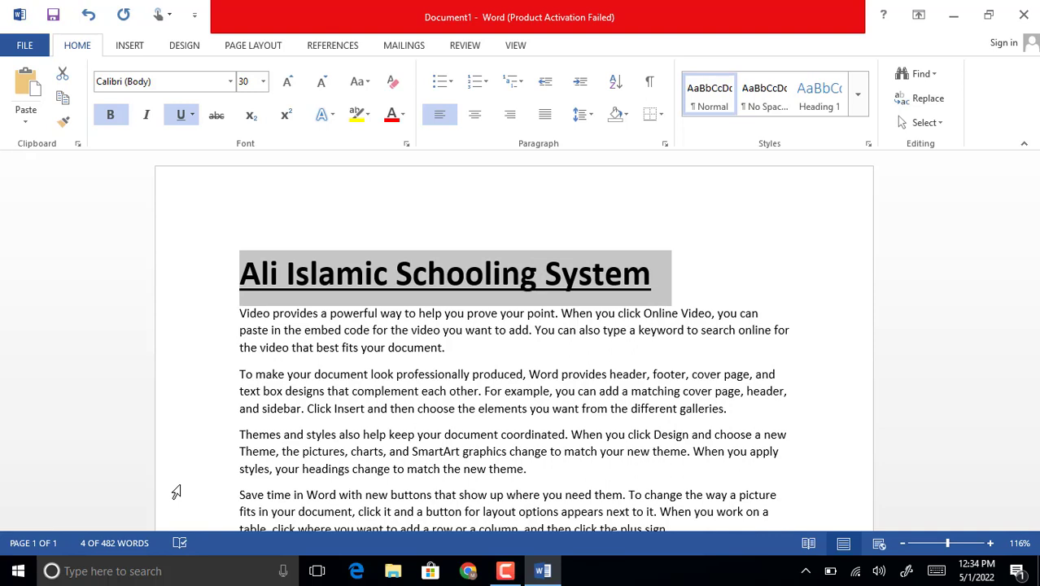
Cut the heading from the top of the page and paste it on a new line below the third paragraph
key(Delete)
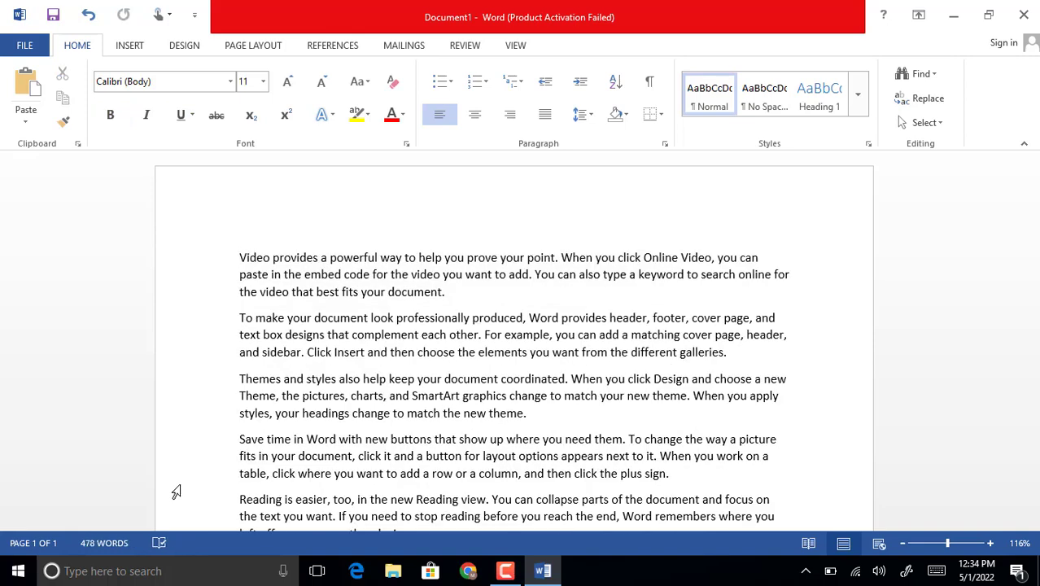
key(Down)
key(Down)
key(Down)
key(Down)
key(Down)
key(Down)
key(Down)
key(Down)
key(Return)
key(Up)
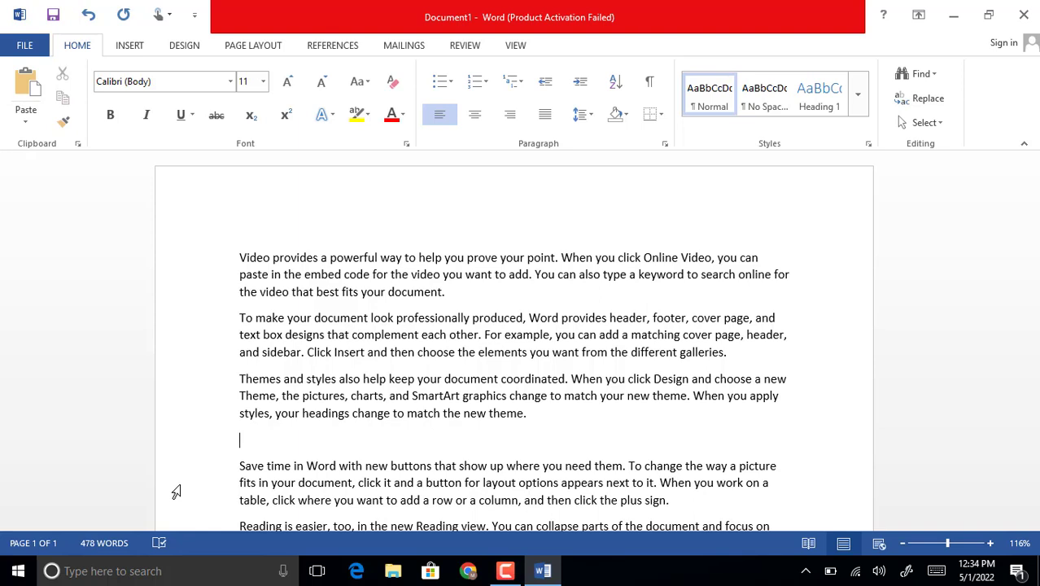
key(ctrl+v)
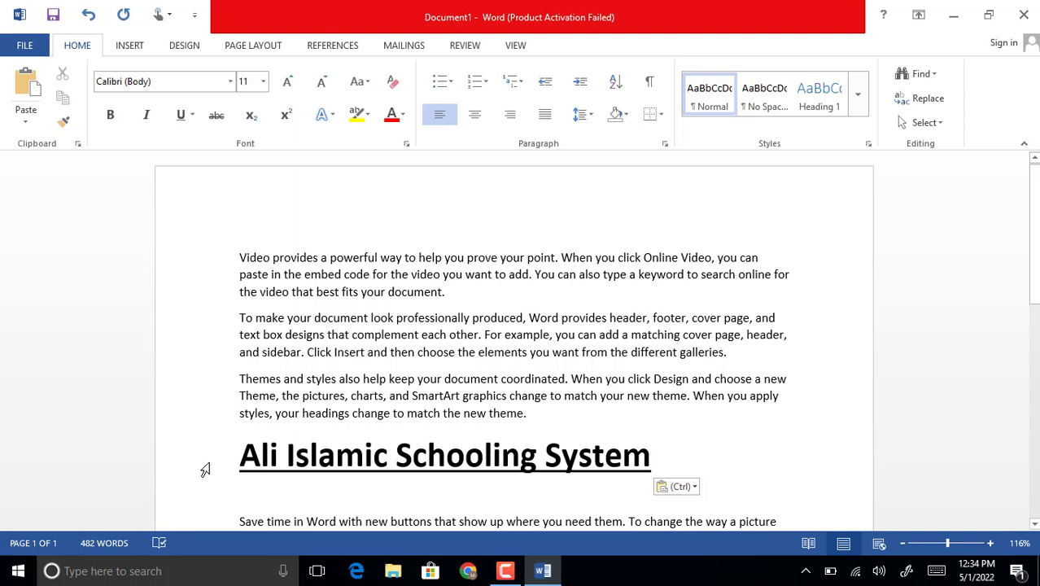
Copy the heading below the third paragraph and paste it on a new line above the first paragraph
click(204, 464)
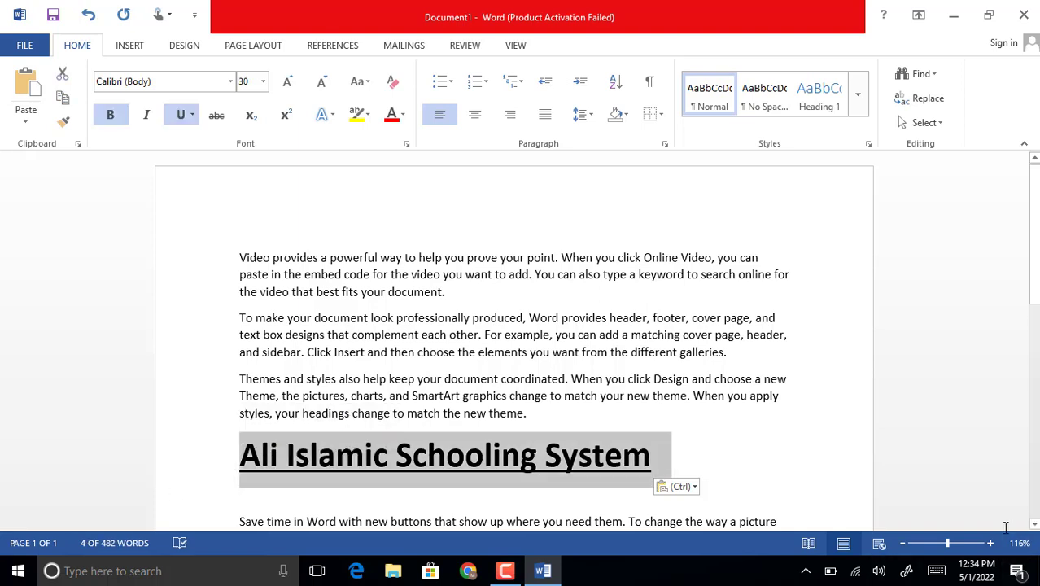
key(ctrl+c)
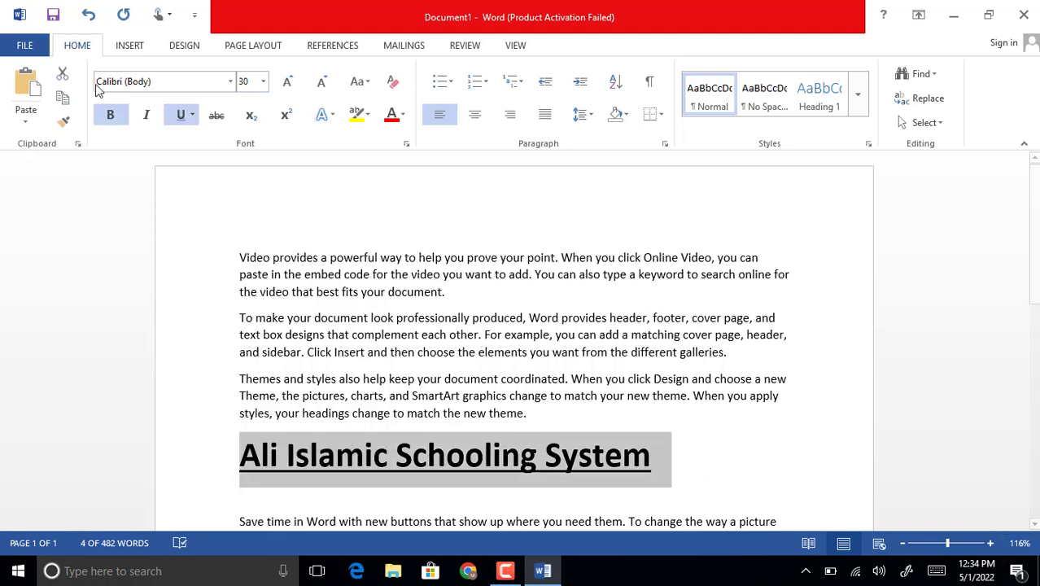
click(245, 222)
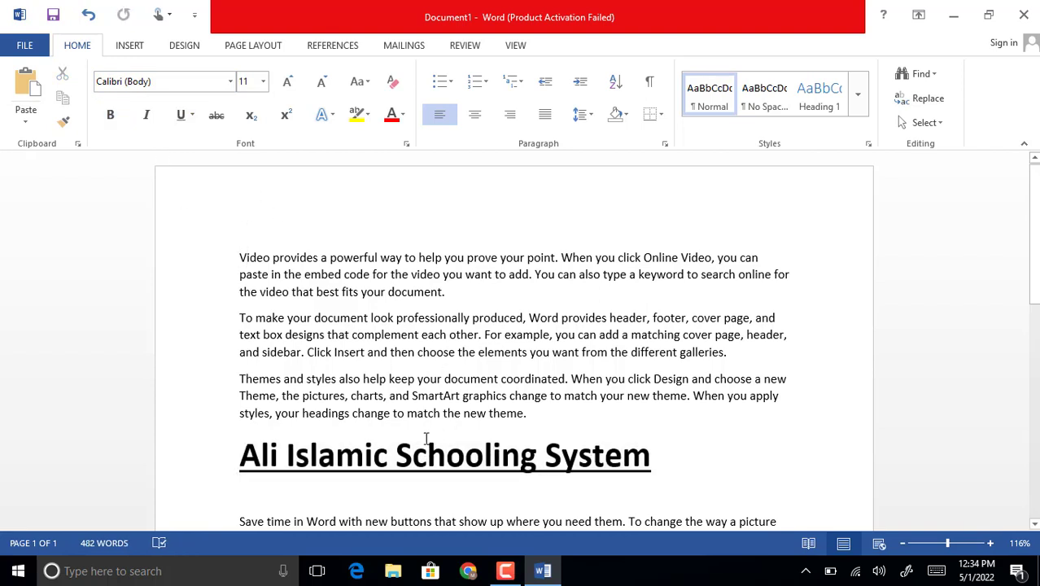
key(Return)
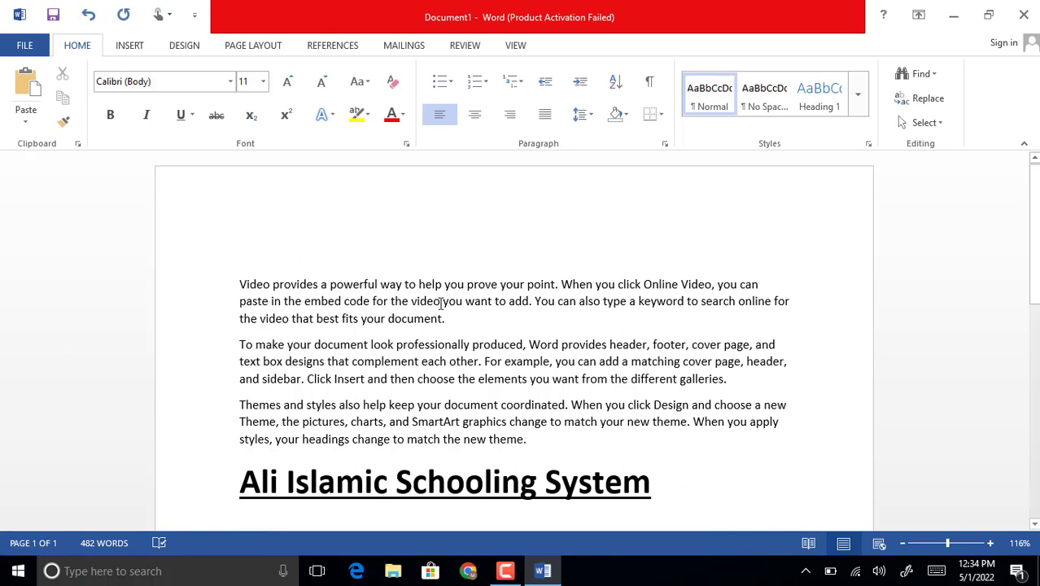
key(ctrl+v)
scroll(446, 317, down, 2)
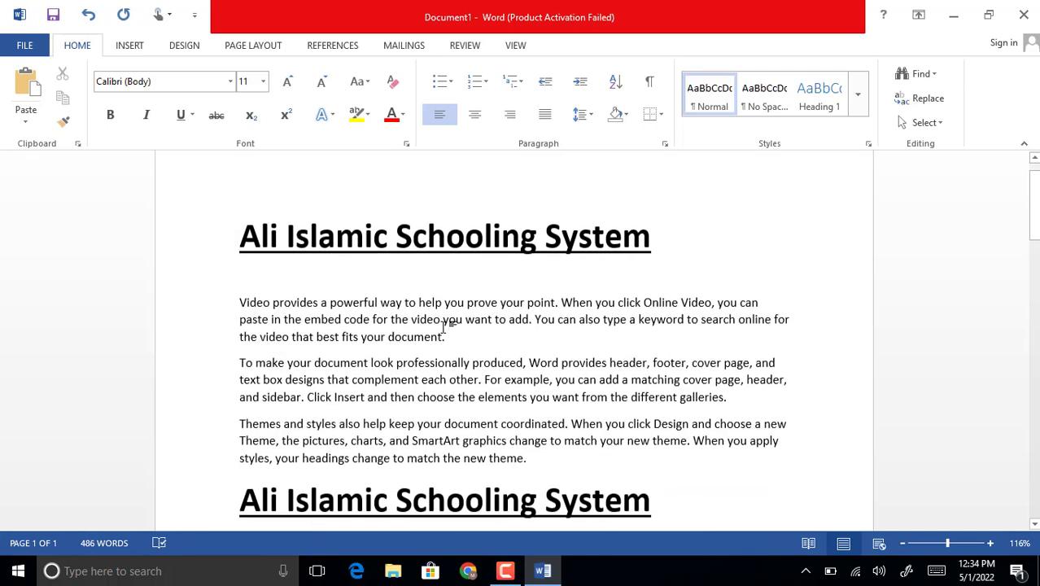
scroll(444, 326, down, 1)
Try center and right alignment on the heading at the top of the page and return it to left alignment
scroll(444, 327, up, 1)
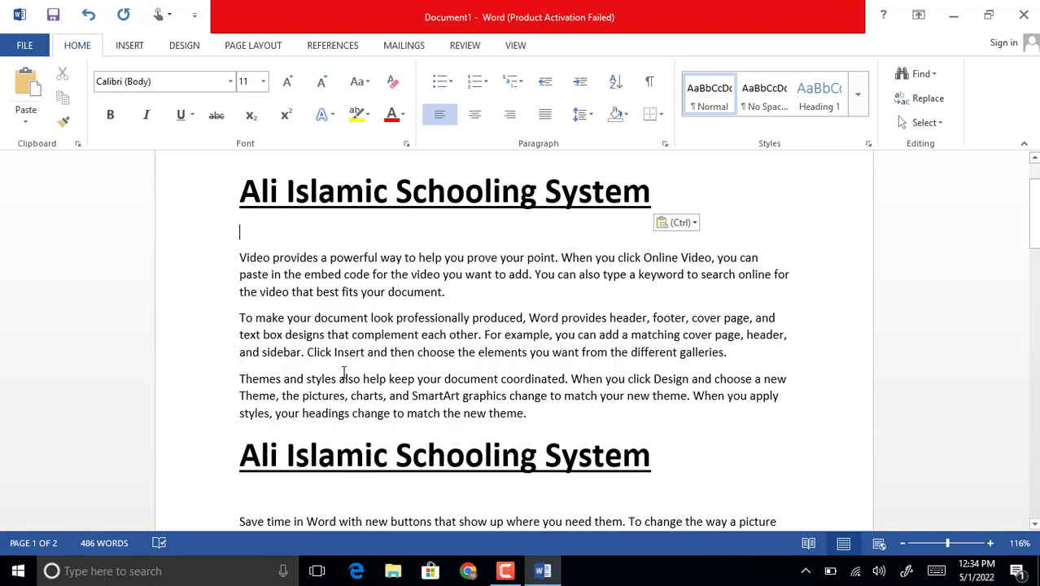
scroll(313, 285, up, 2)
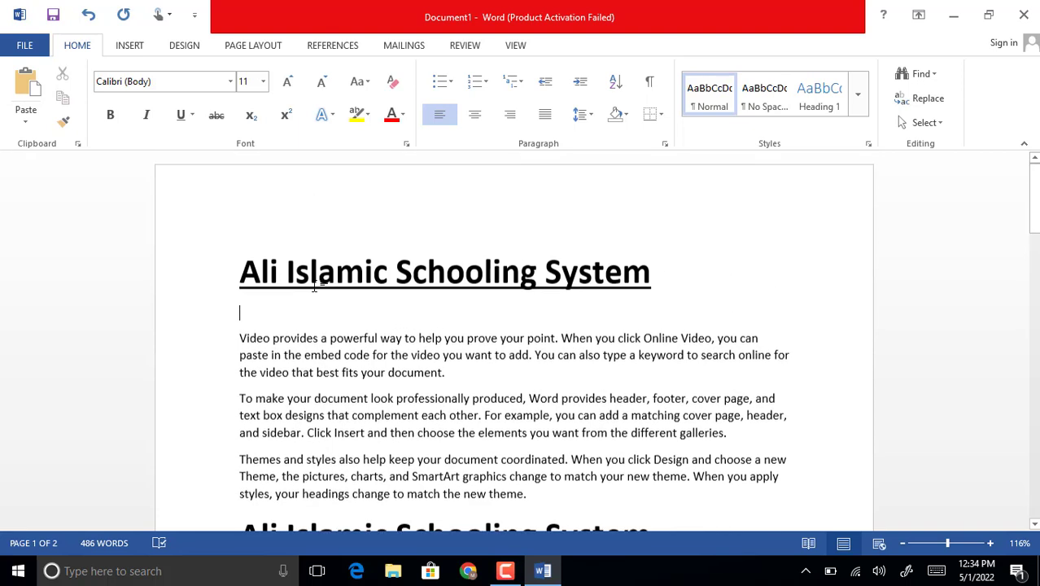
click(215, 277)
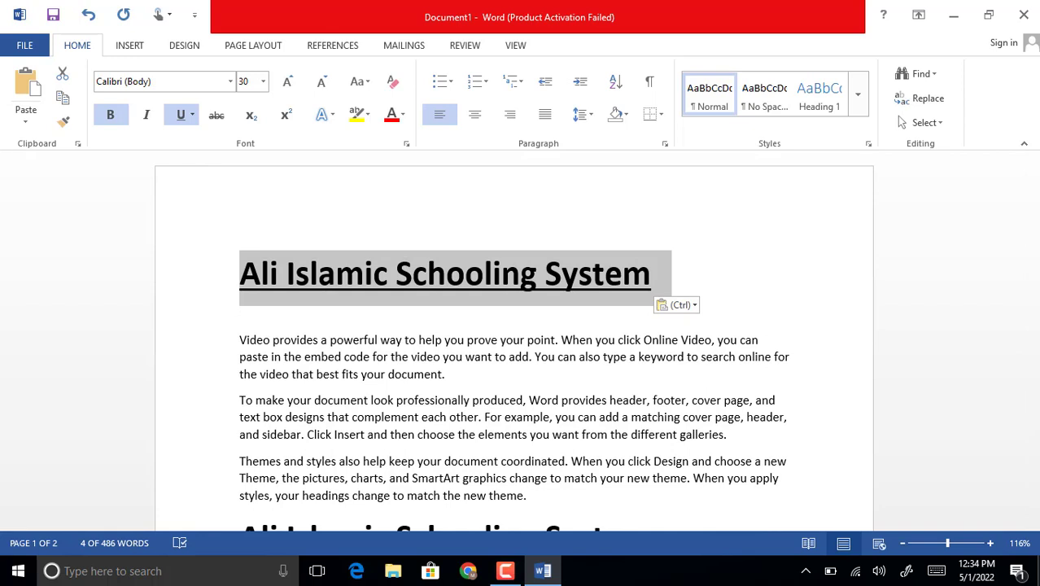
key(ctrl+e)
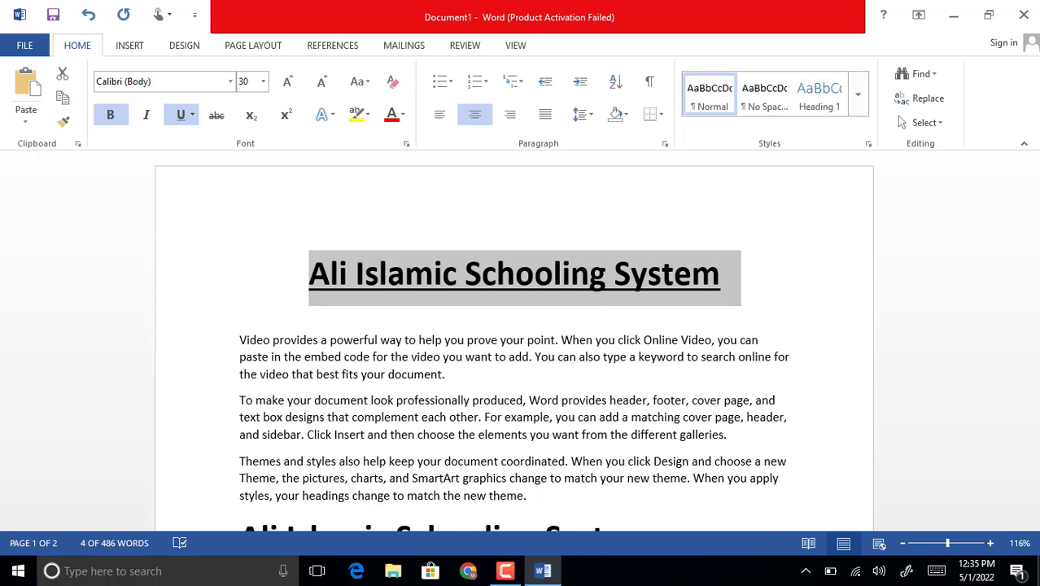
key(ctrl+l)
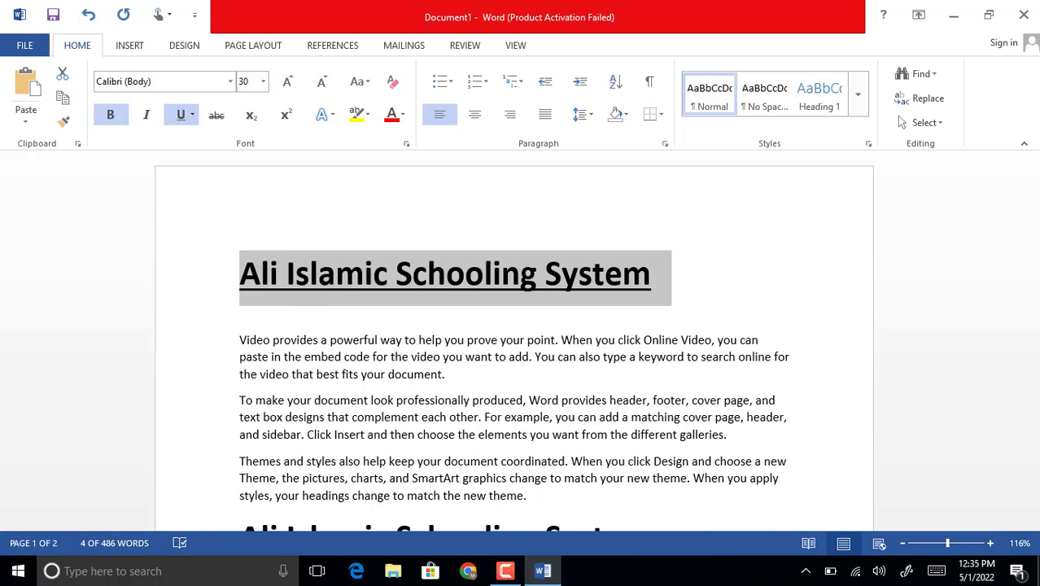
key(ctrl+r)
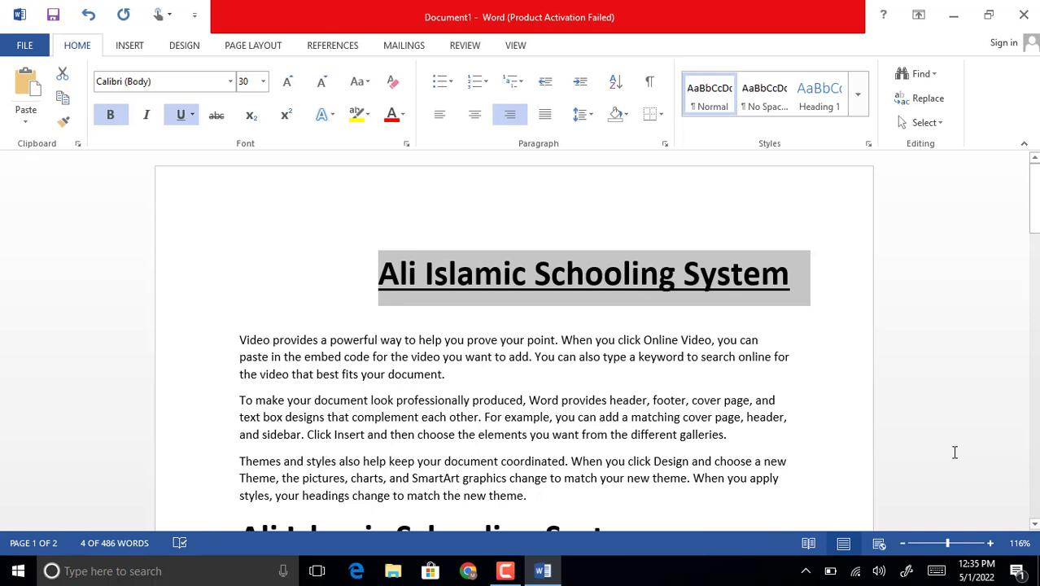
key(ctrl+l)
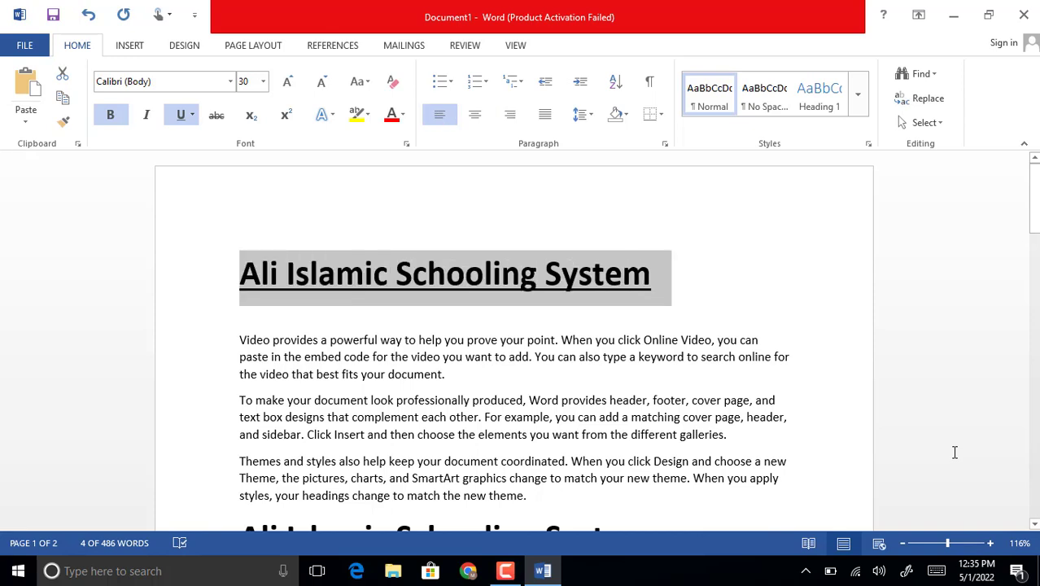
Justify all the text in the document and clear the selection
key(ctrl+a)
scroll(989, 422, down, 3)
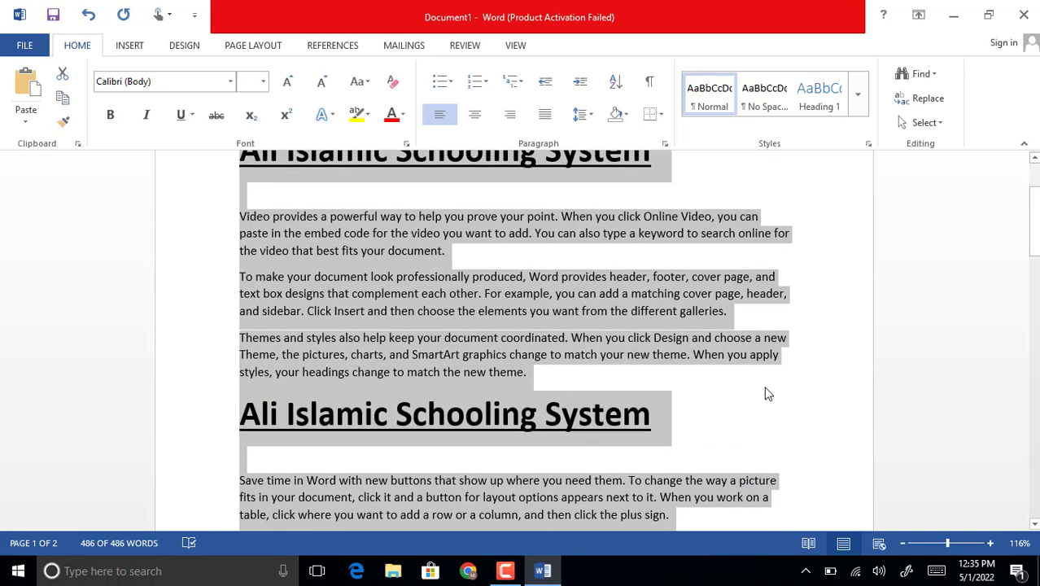
scroll(765, 394, down, 1)
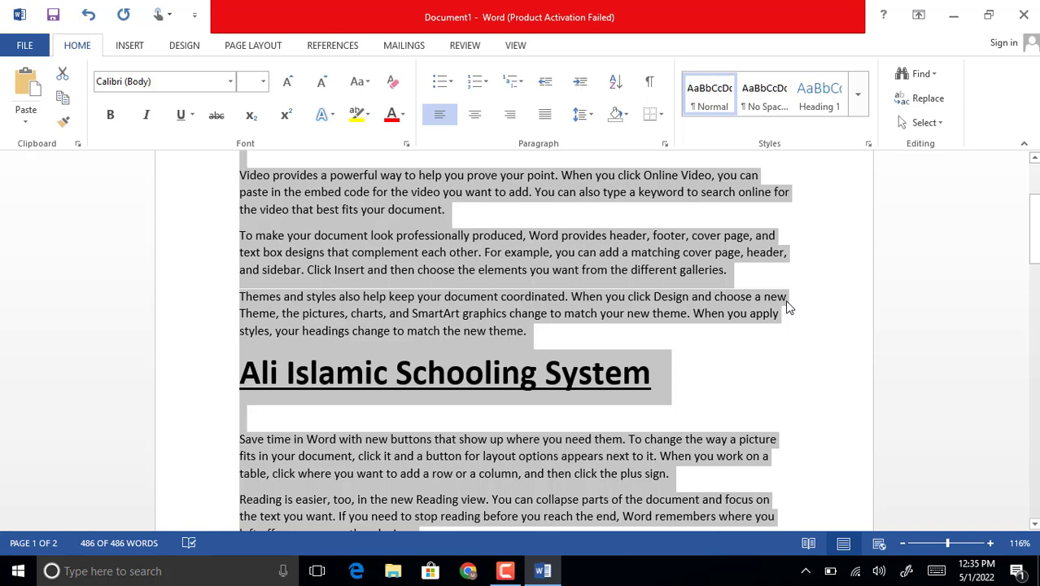
key(ctrl+j)
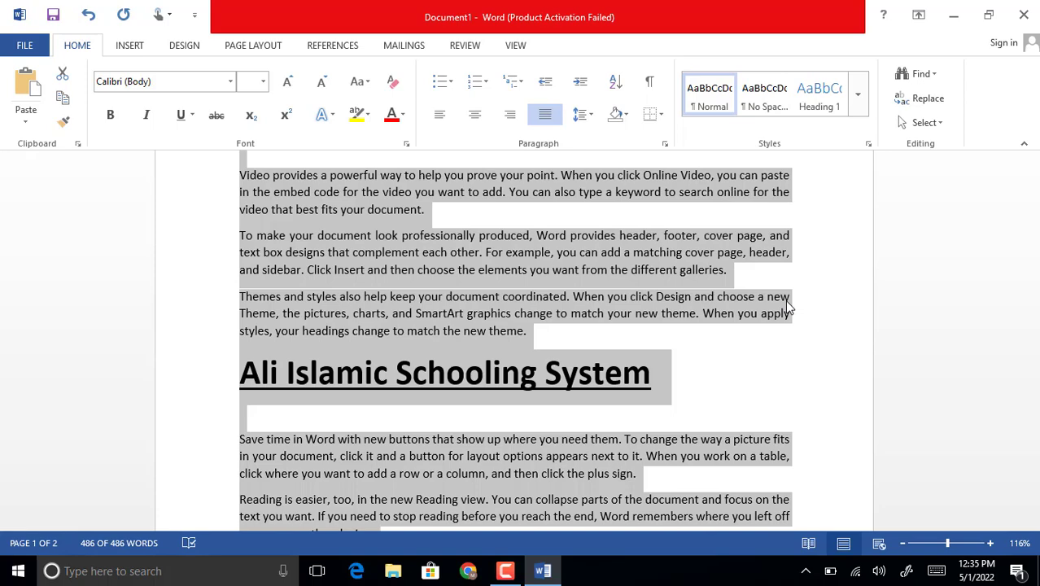
scroll(775, 328, up, 4)
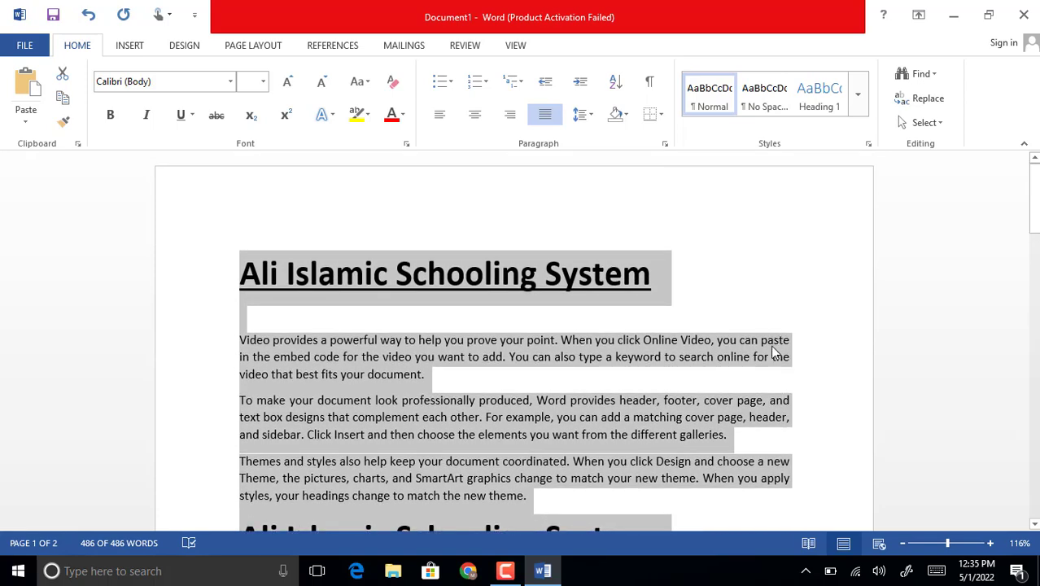
scroll(776, 352, down, 1)
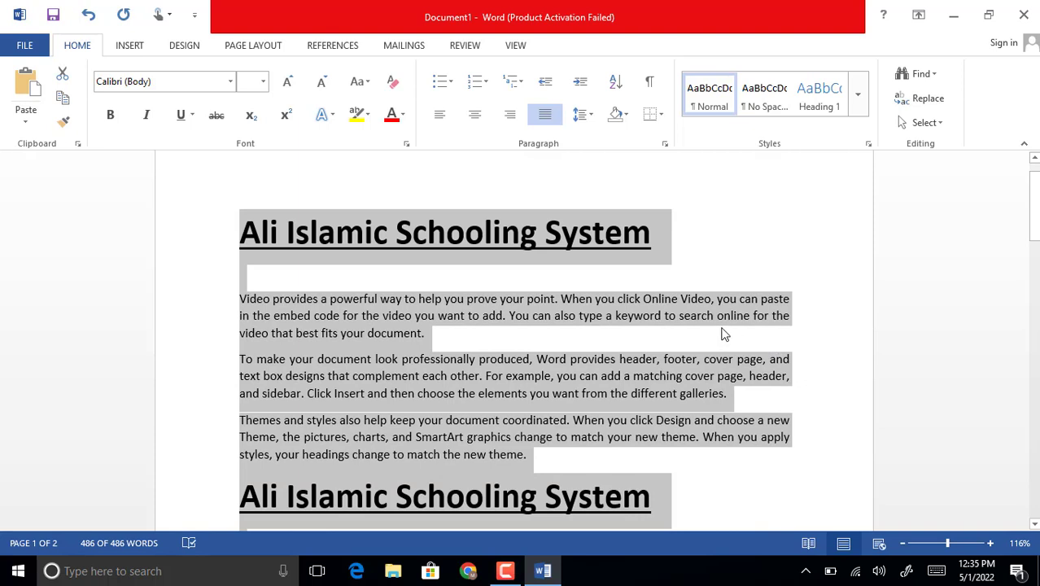
click(503, 323)
Cycle the case of the top heading and first three paragraphs through uppercase and lowercase to sentence case
click(188, 242)
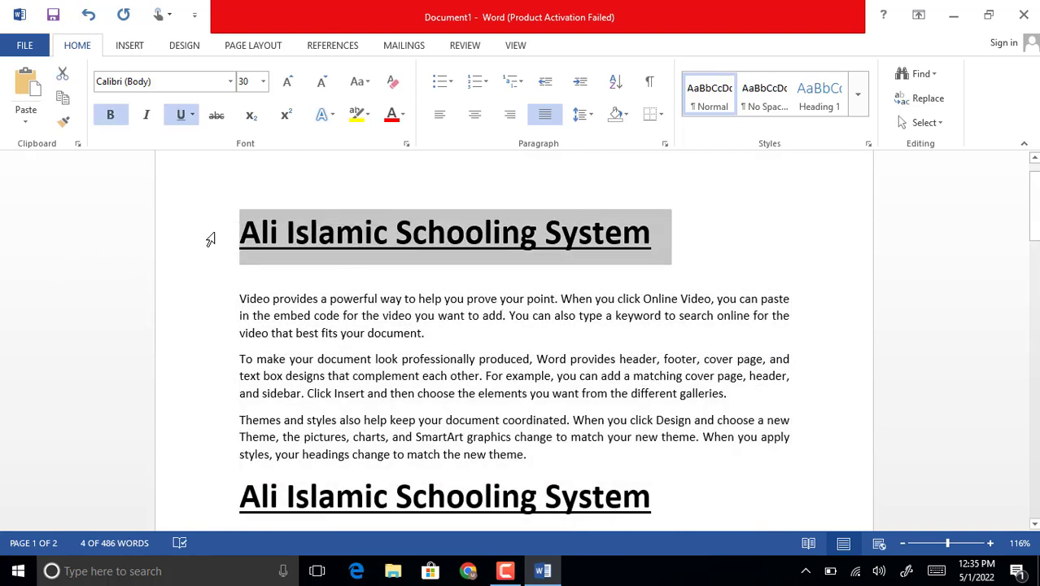
drag(214, 237, 237, 468)
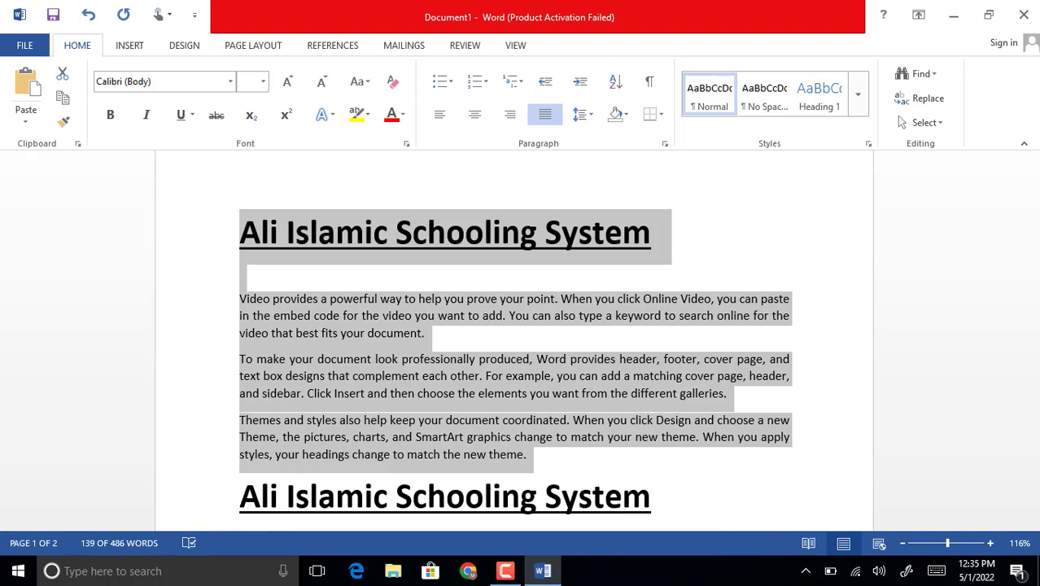
key(shift+F3)
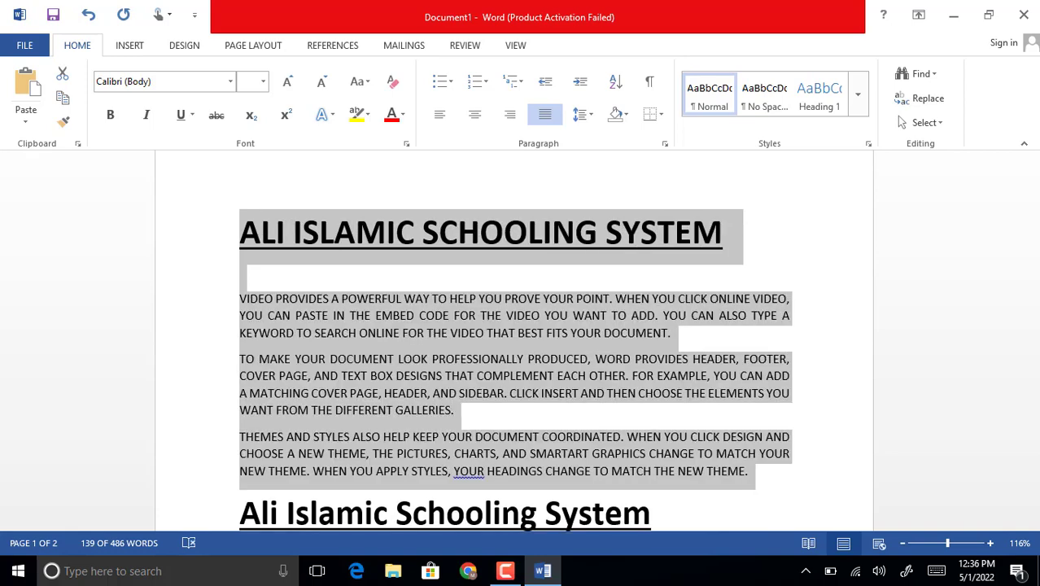
key(shift+F3)
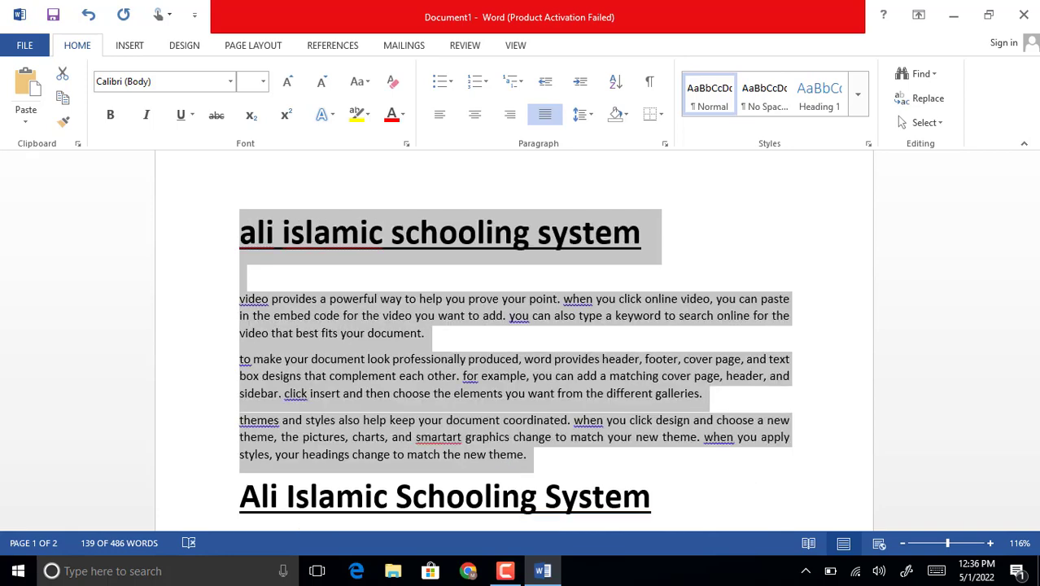
key(shift+F3)
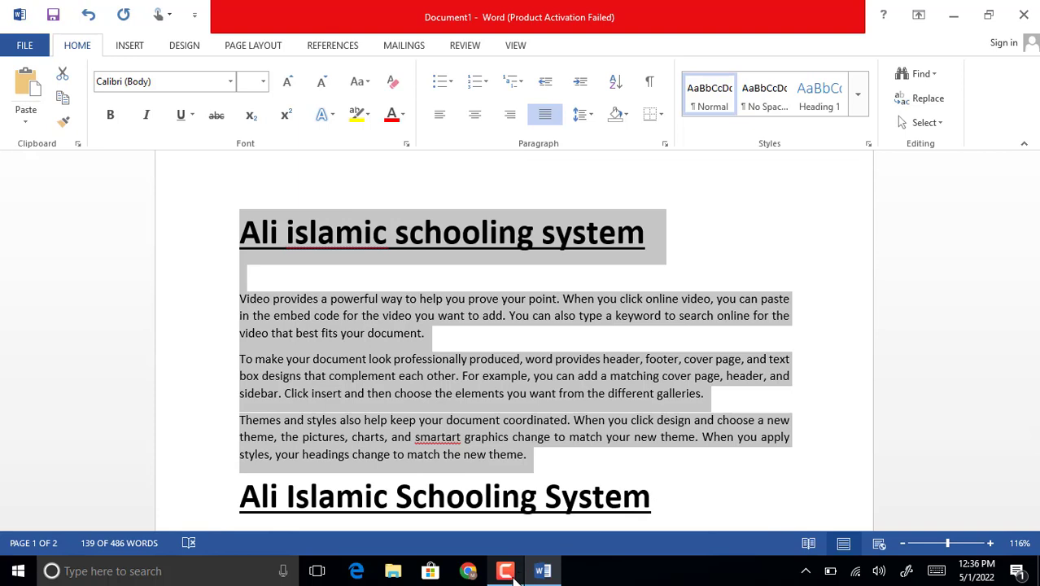
mouse_move(539, 576)
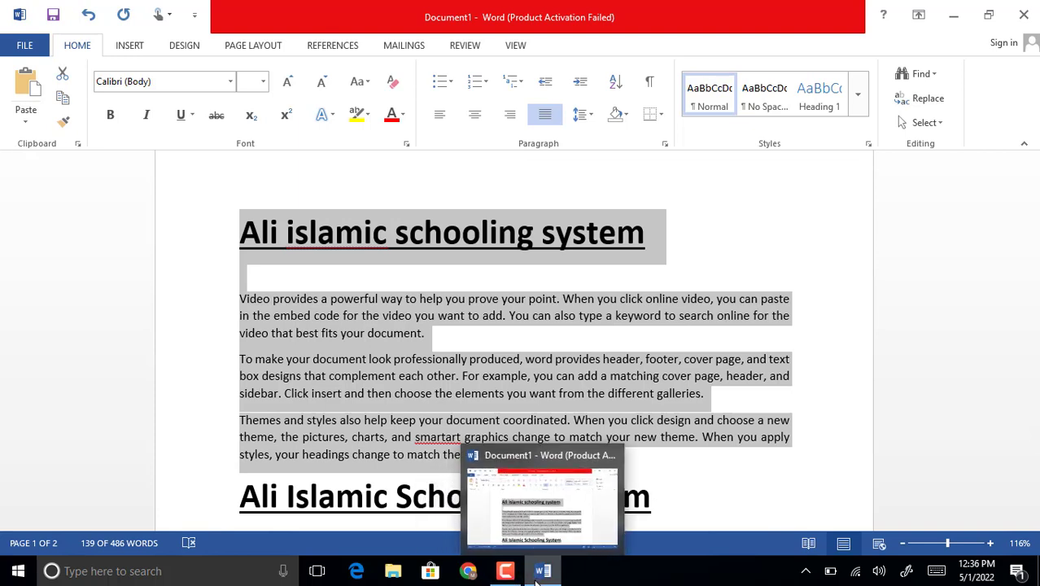